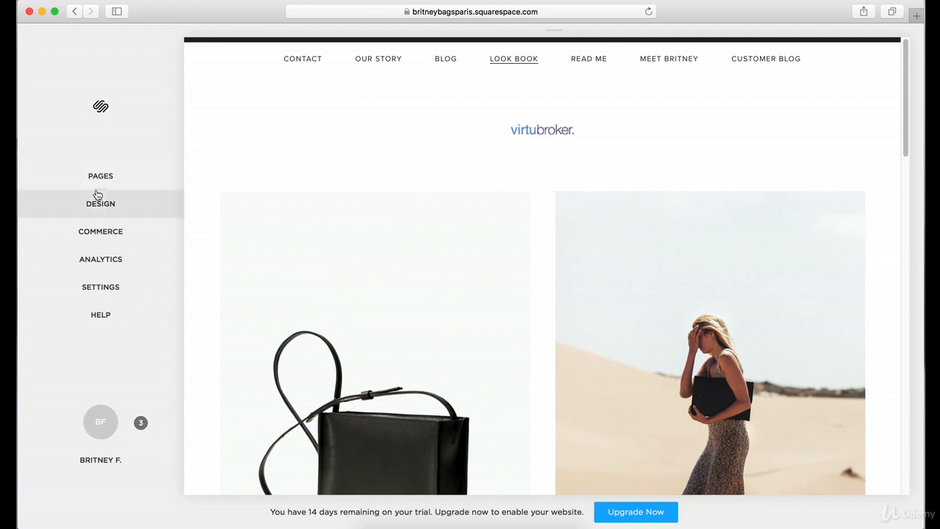
Step: Look through the templates available for installation without choosing one, and return to the Design settings
click(101, 204)
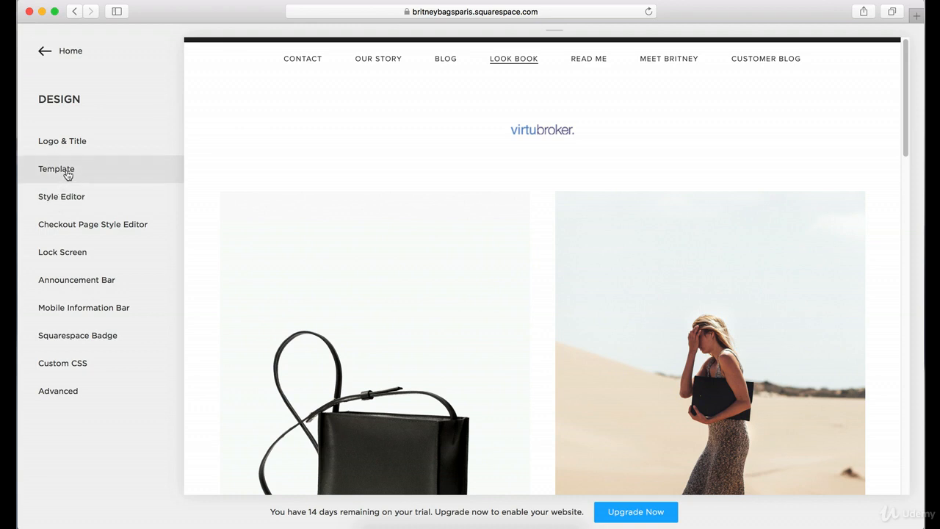
click(67, 174)
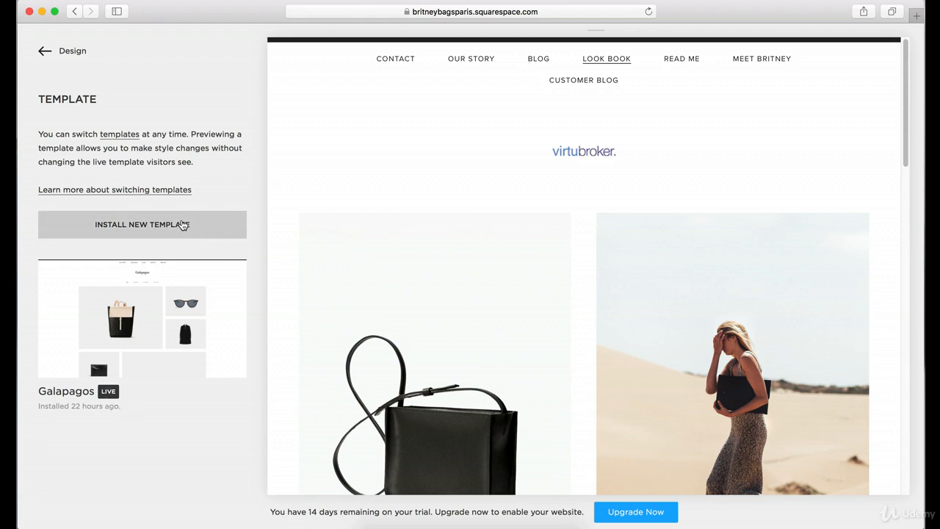
click(143, 222)
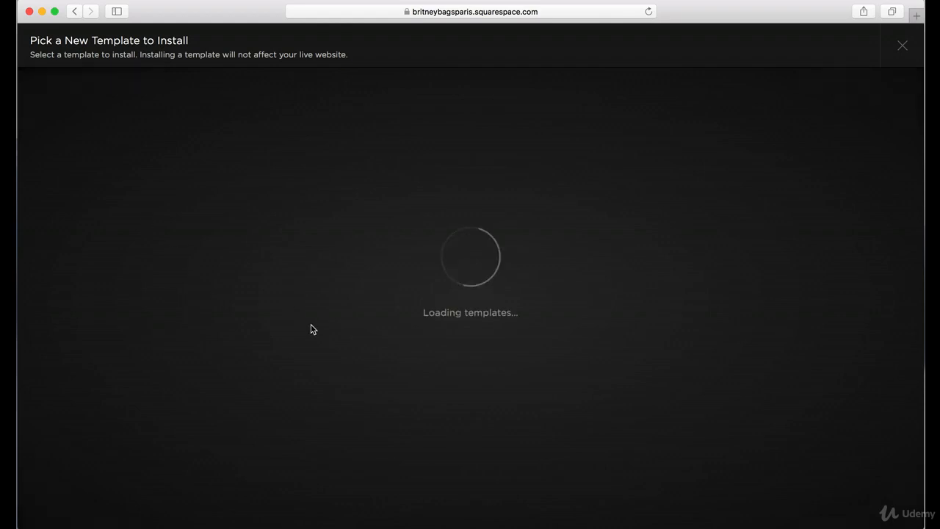
scroll(441, 286, down, 5)
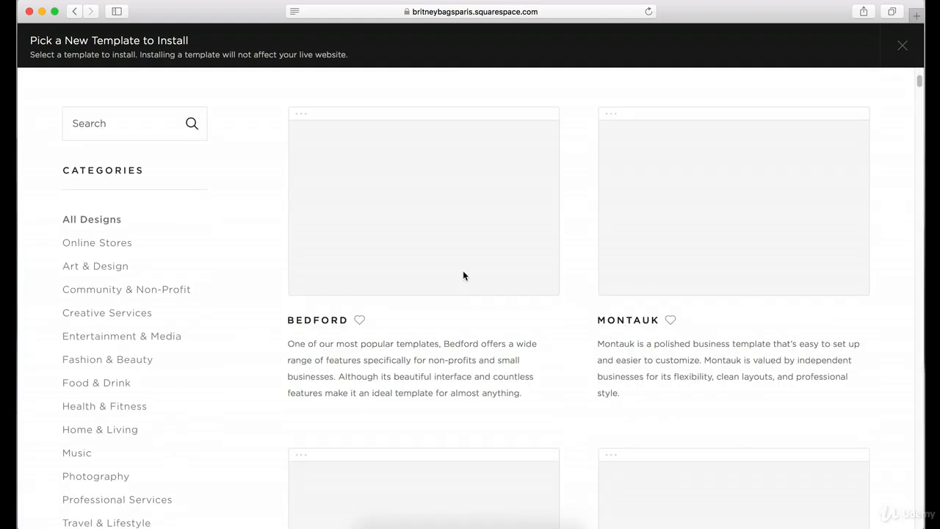
mouse_move(497, 256)
scroll(603, 276, down, 7)
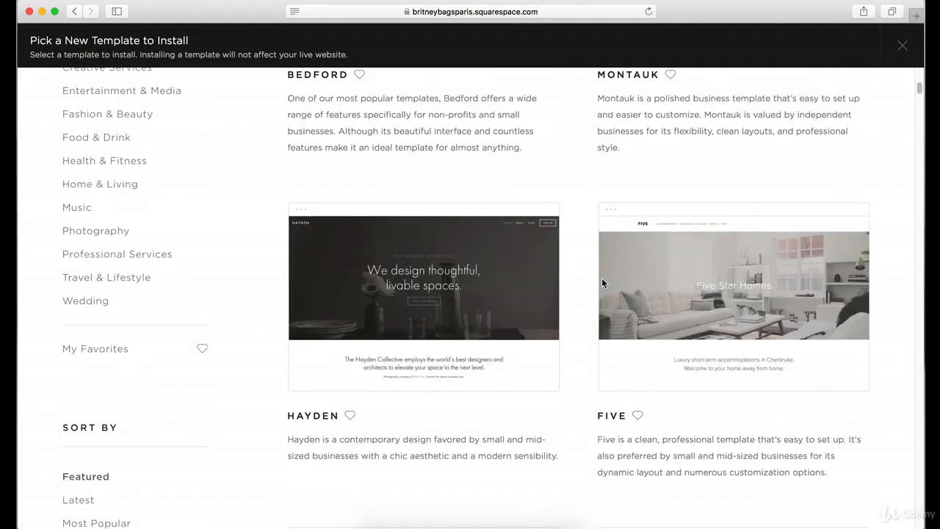
scroll(606, 274, down, 2)
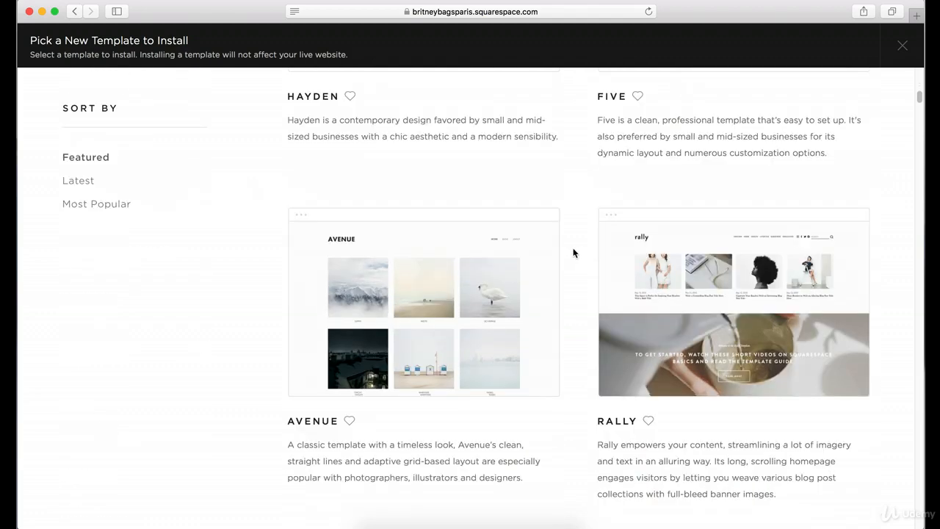
scroll(573, 252, up, 4)
mouse_move(730, 213)
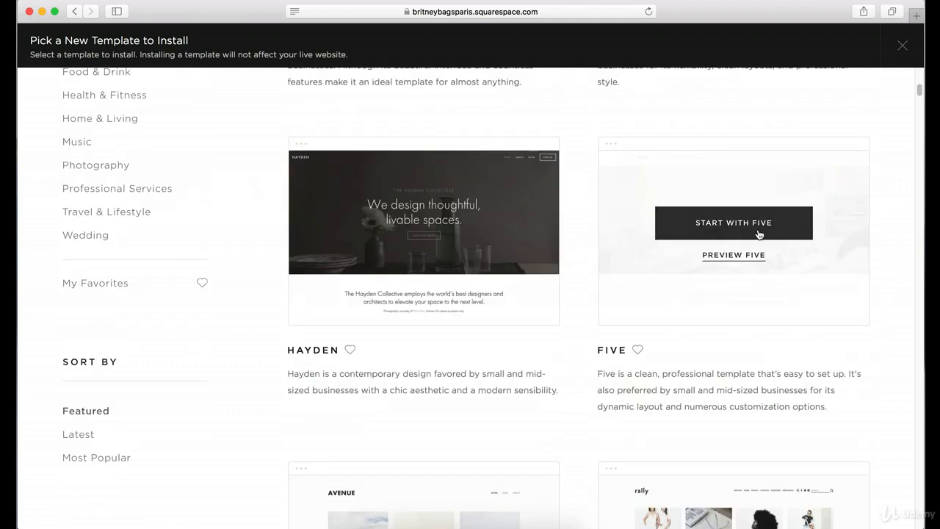
scroll(617, 272, down, 8)
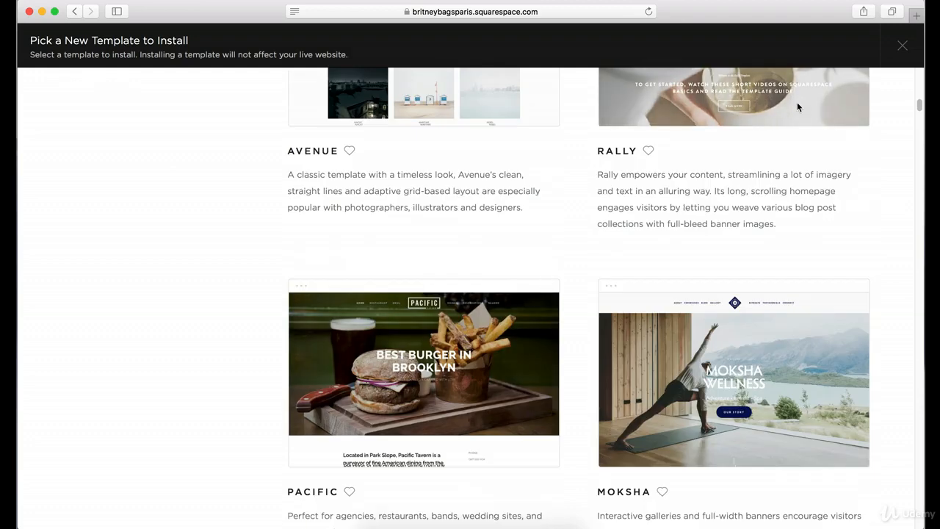
click(903, 49)
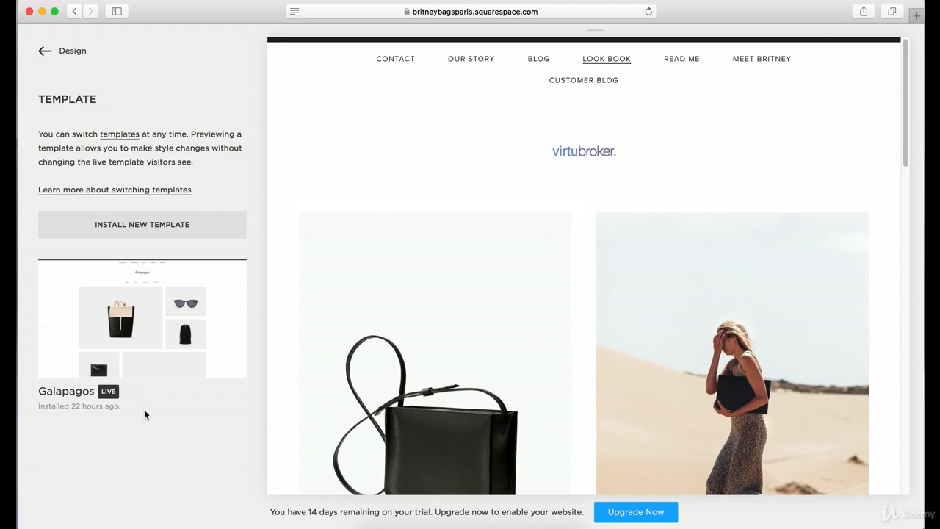
click(42, 51)
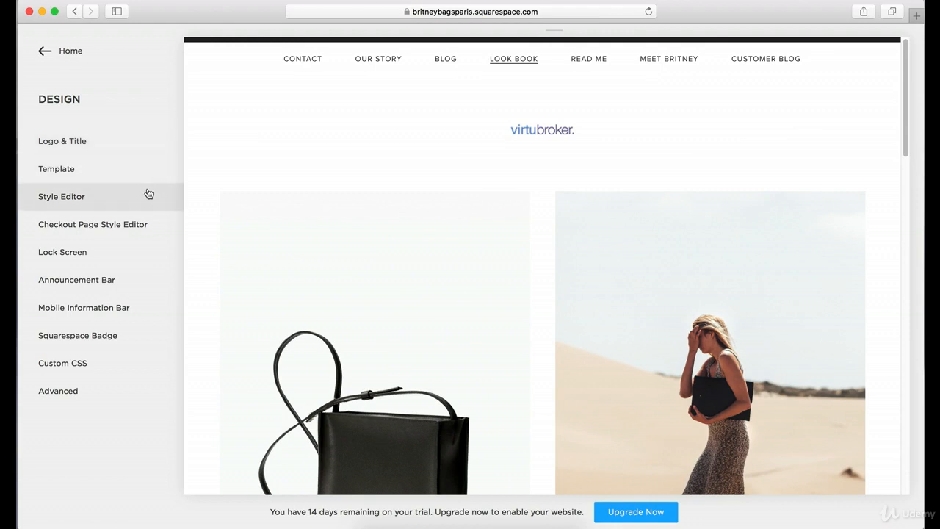
Step: In the site-wide styles, set the site width to 1374 px and the site padding to 7%
mouse_move(482, 136)
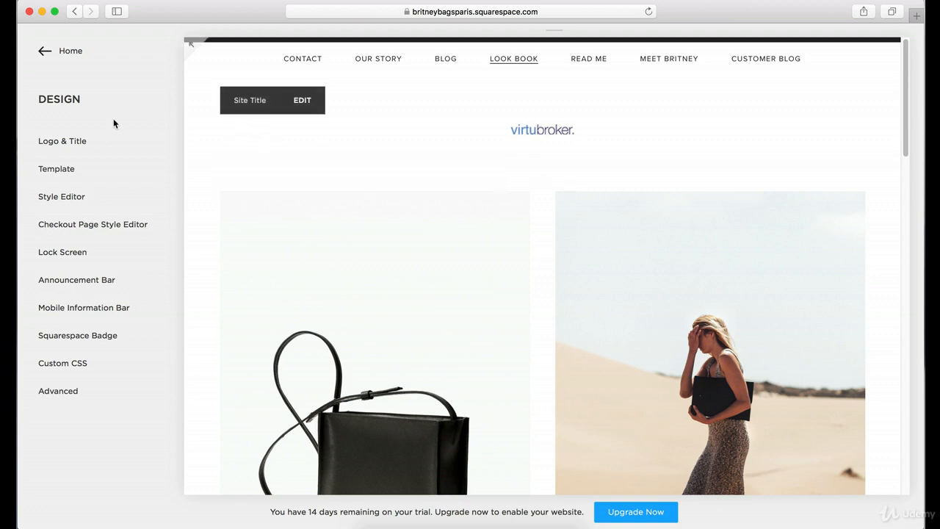
click(70, 200)
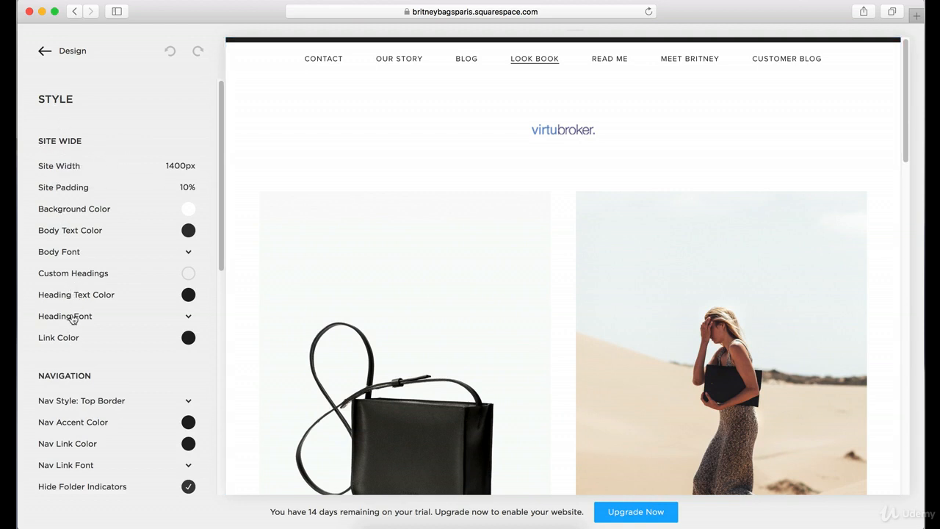
mouse_move(153, 167)
mouse_move(112, 166)
mouse_down()
mouse_move(88, 162)
mouse_move(110, 164)
mouse_up()
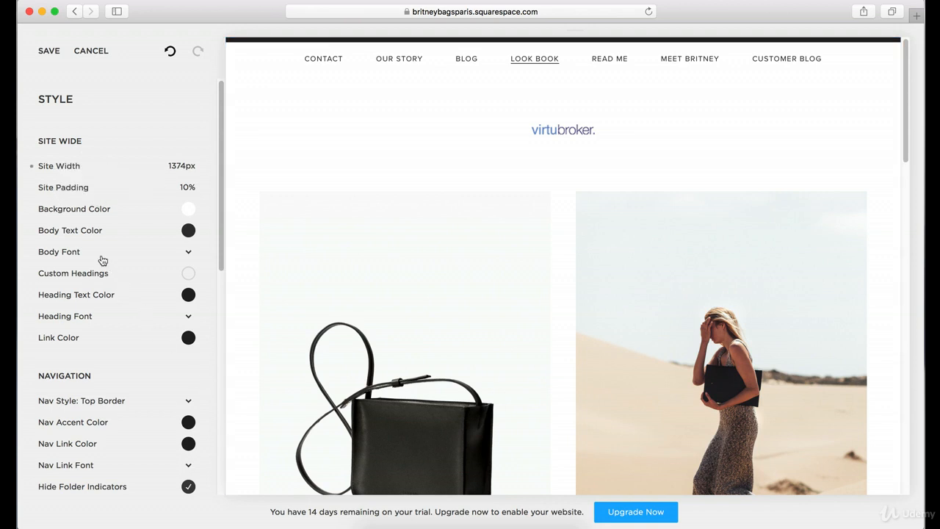
mouse_move(54, 187)
mouse_move(54, 187)
mouse_down()
mouse_move(42, 184)
mouse_move(110, 205)
mouse_move(173, 203)
mouse_move(50, 188)
mouse_up()
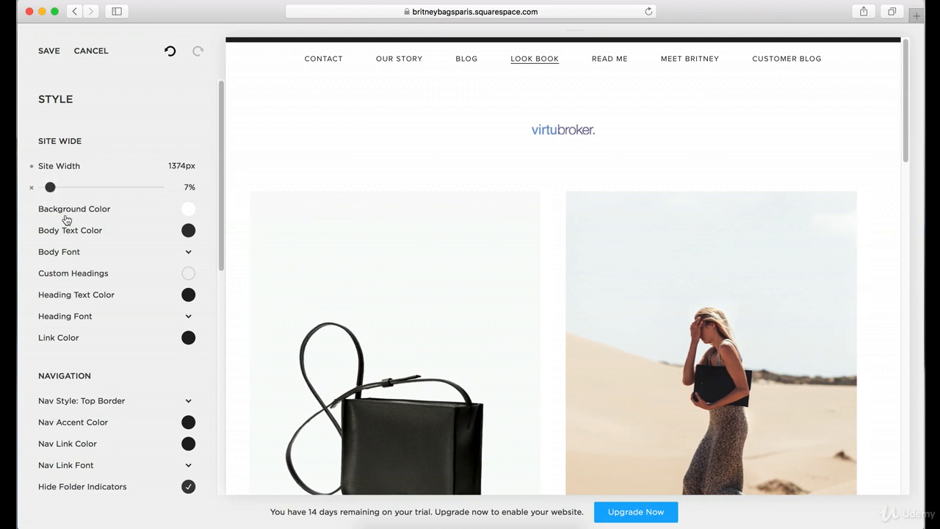
Step: Replace the site's background color with black, #000000
click(188, 210)
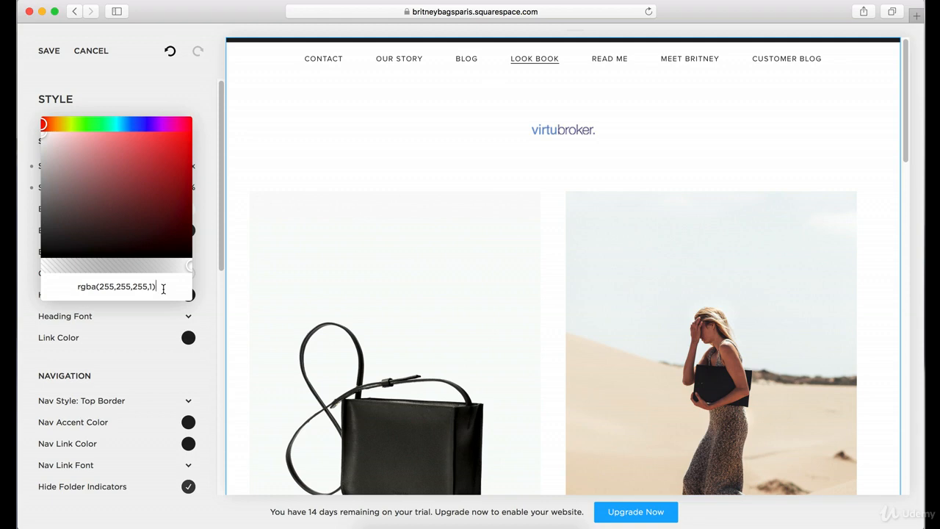
key(BackSpace)
key(BackSpace)
key(BackSpace)
key(BackSpace)
key(BackSpace)
key(BackSpace)
key(BackSpace)
key(BackSpace)
key(BackSpace)
key(BackSpace)
key(BackSpace)
key(BackSpace)
key(BackSpace)
key(BackSpace)
key(BackSpace)
key(BackSpace)
key(BackSpace)
key(BackSpace)
key(BackSpace)
text(#000000)
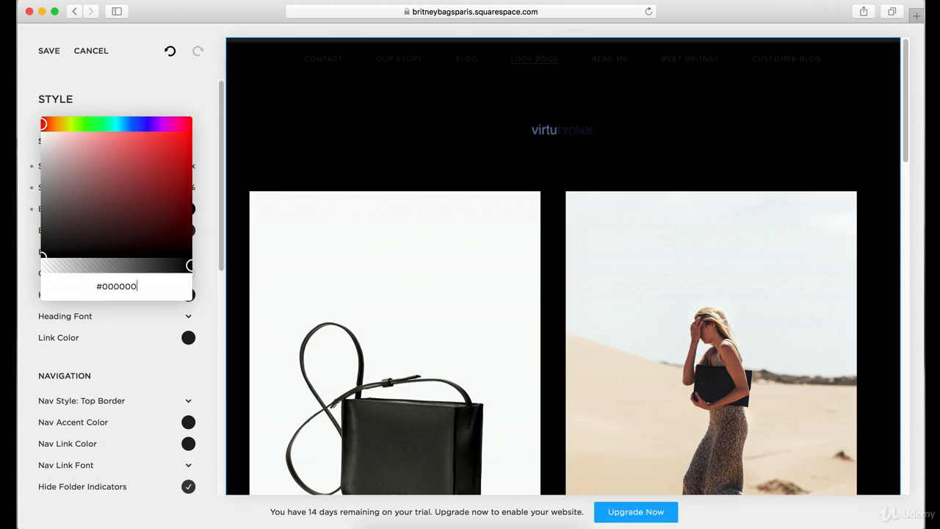
Step: Try the background color #c87, and change it back to black with #00000
key(BackSpace)
key(BackSpace)
key(BackSpace)
key(BackSpace)
text(c876)
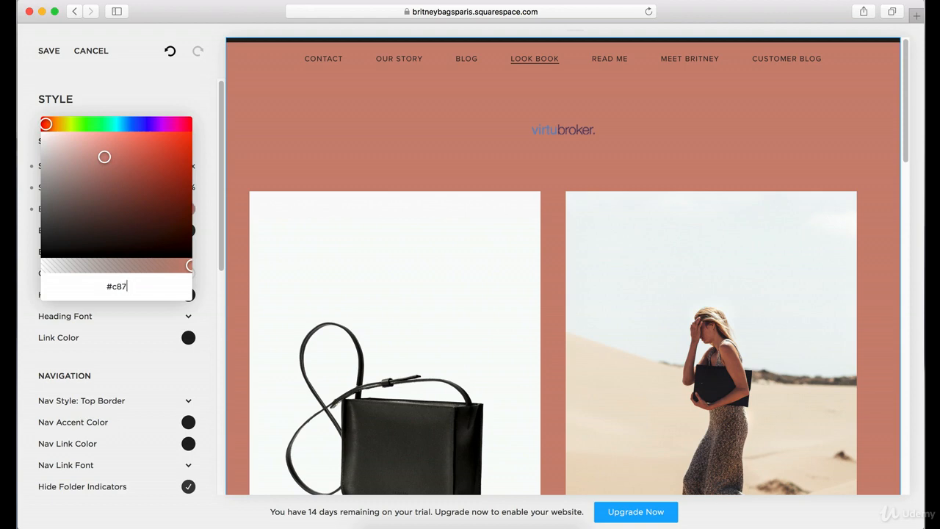
text(00000)
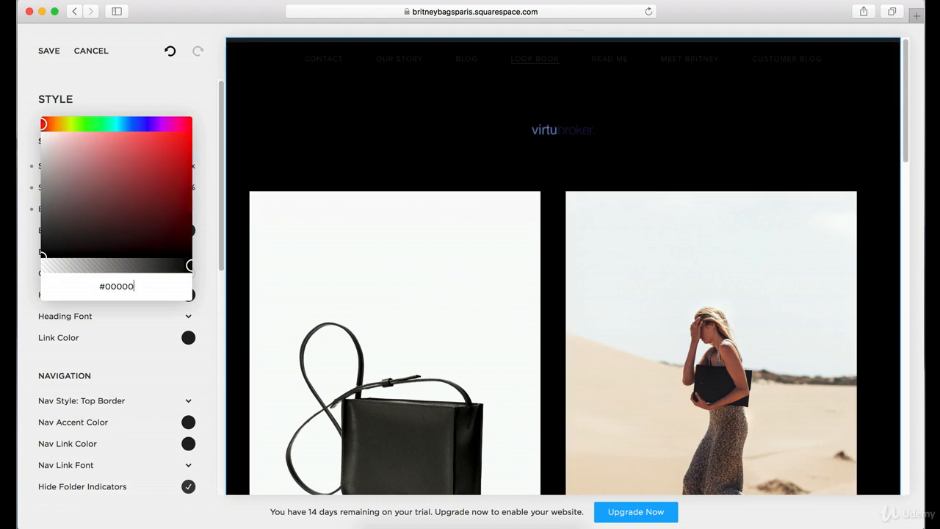
Step: Set the site's background color to white, #ffffff
key(BackSpace)
key(BackSpace)
key(BackSpace)
key(BackSpace)
key(BackSpace)
key(BackSpace)
text(ffffff)
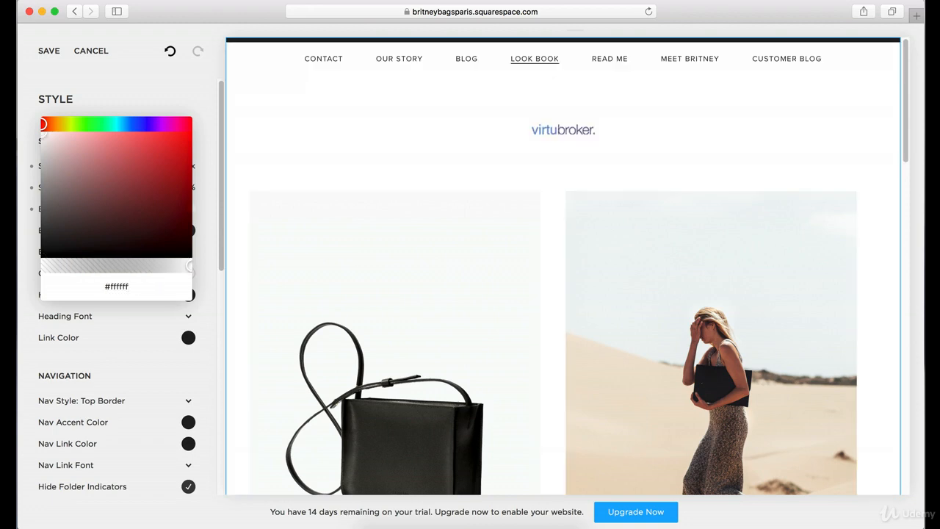
key(Return)
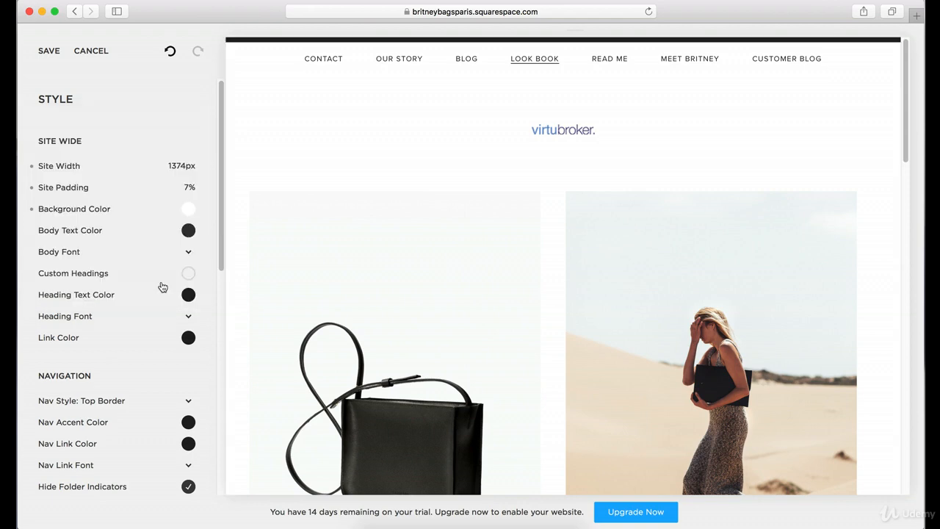
Step: Check the body text color setting and examine the Look Book page for body text it could affect
click(189, 230)
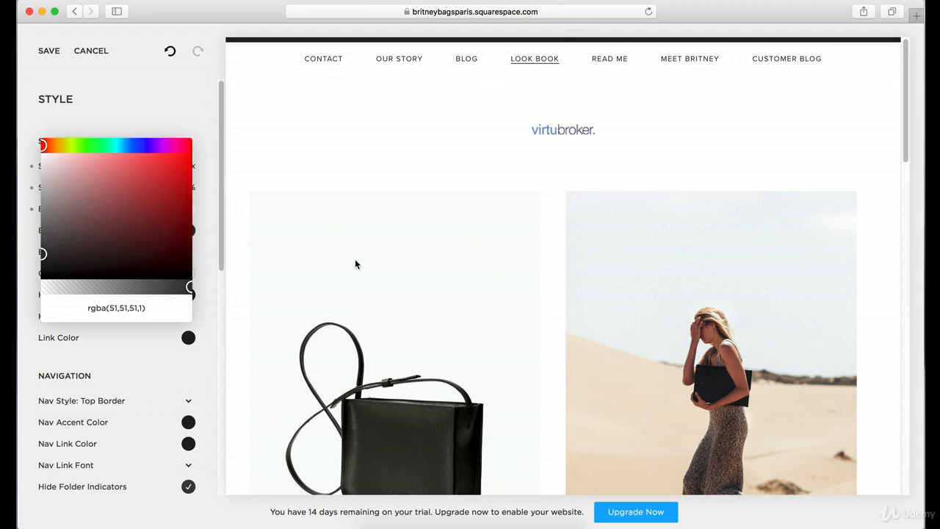
click(202, 111)
scroll(416, 244, down, 5)
scroll(416, 245, down, 3)
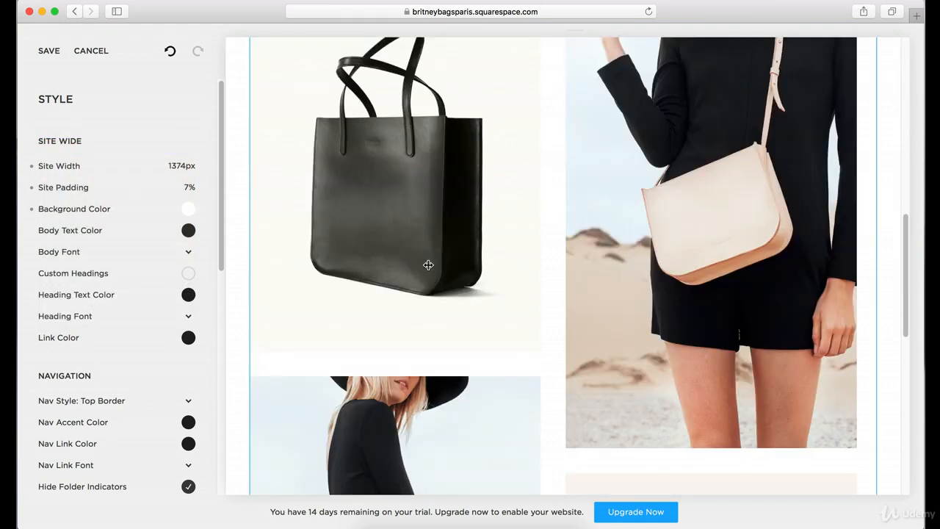
scroll(396, 191, up, 10)
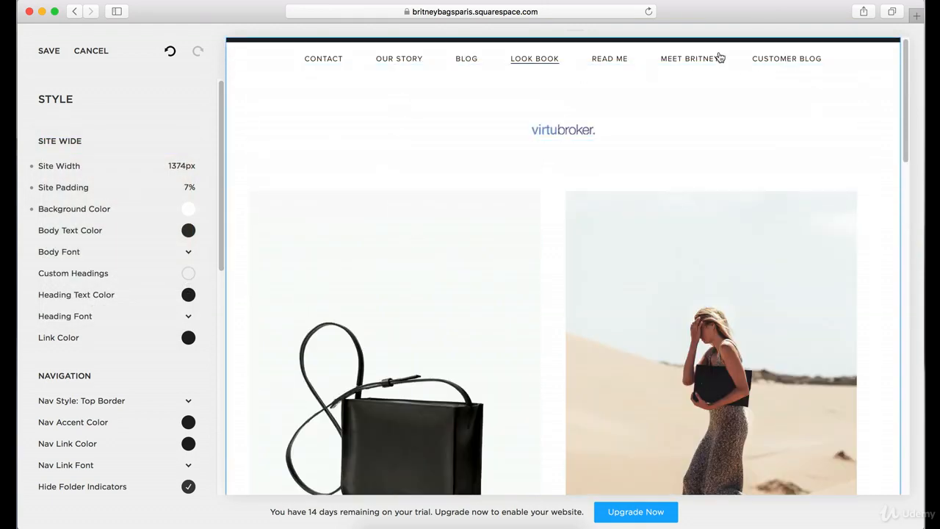
click(604, 64)
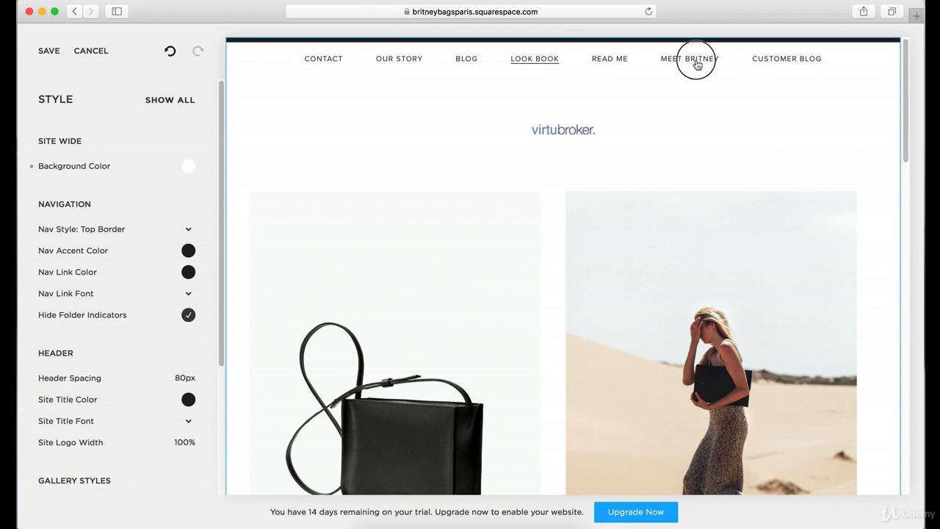
scroll(668, 197, down, 5)
scroll(668, 197, up, 5)
scroll(472, 224, down, 10)
scroll(471, 224, up, 10)
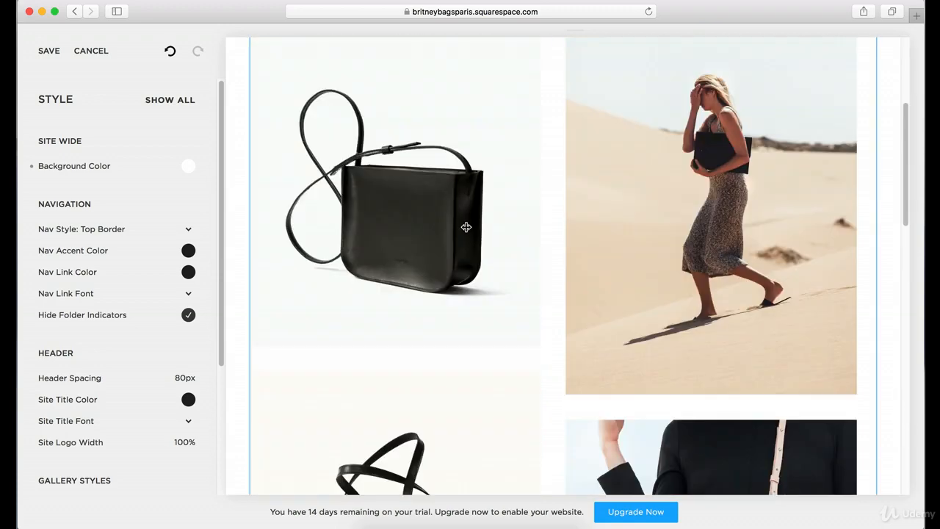
Step: Discard all unsaved style changes and leave the style editor
click(170, 51)
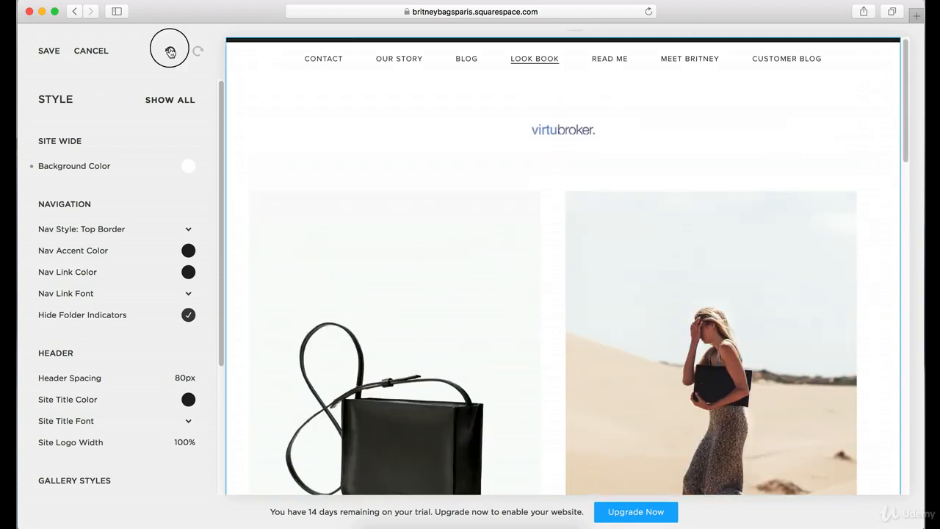
click(89, 51)
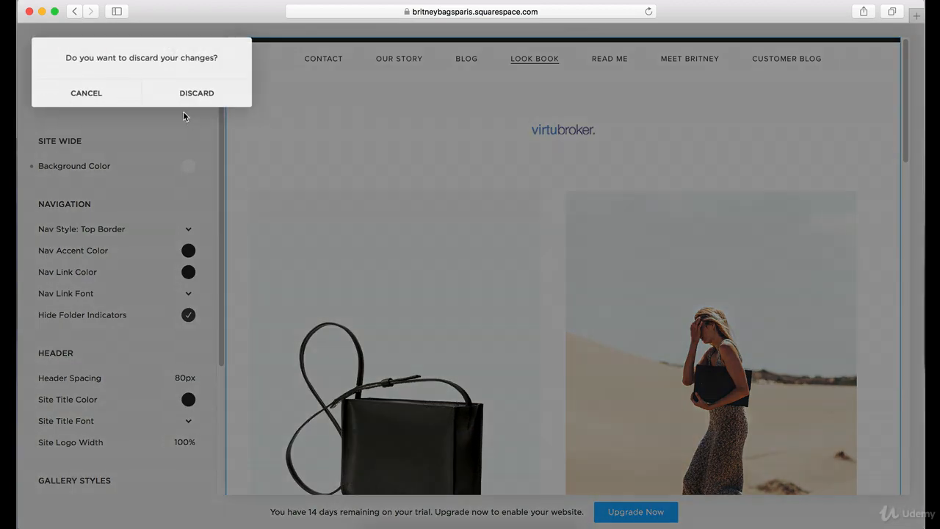
click(180, 95)
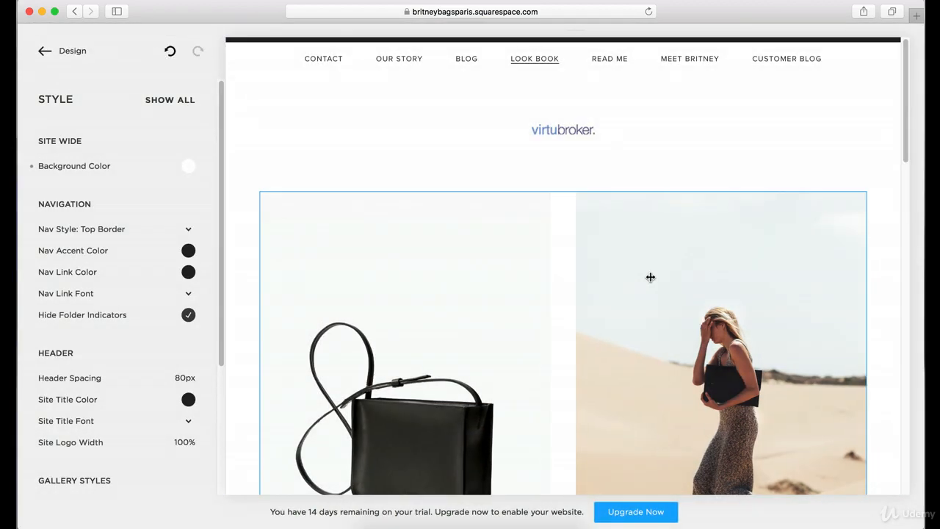
click(70, 53)
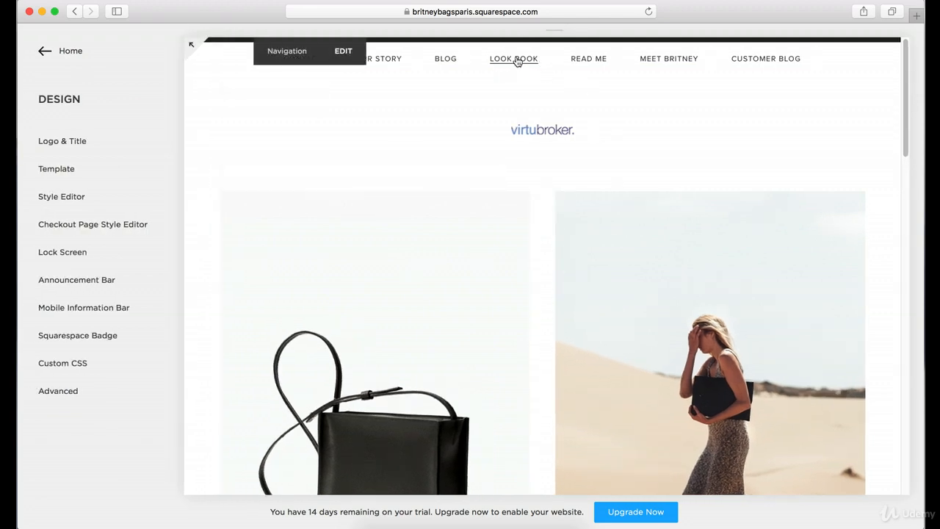
Step: Display the Read Me page in the site preview and open the style settings for it
click(48, 54)
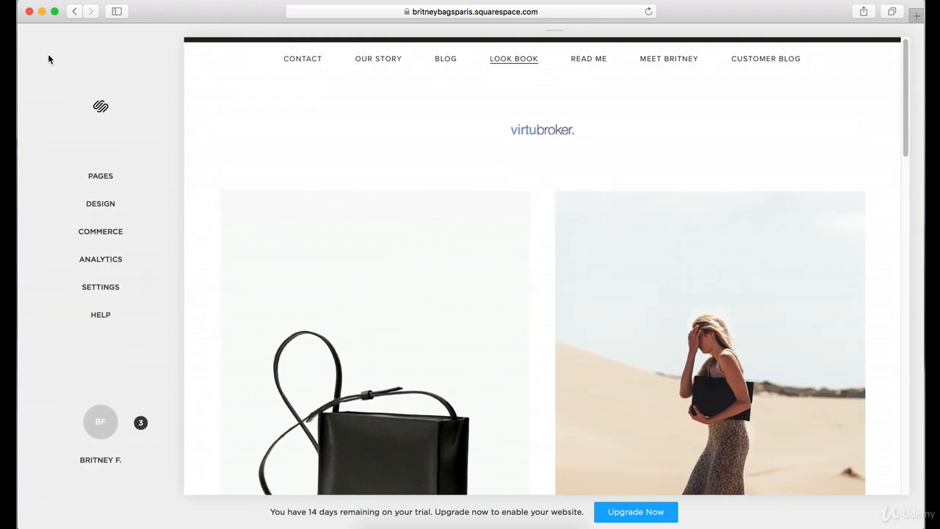
click(99, 204)
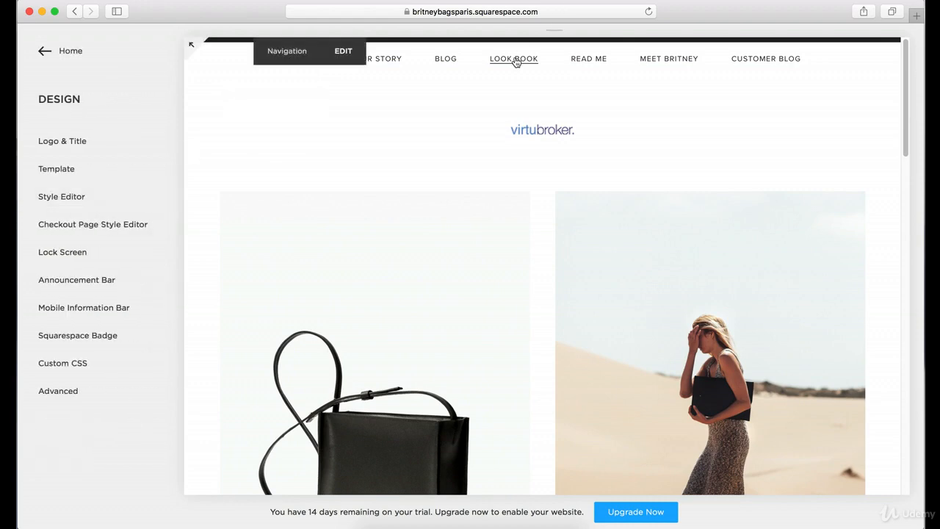
click(602, 59)
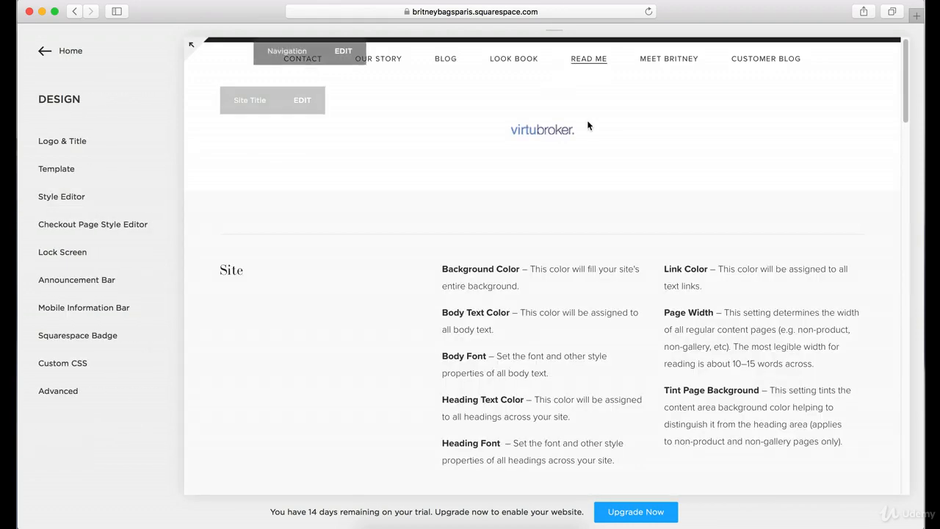
scroll(616, 190, down, 10)
scroll(610, 184, up, 10)
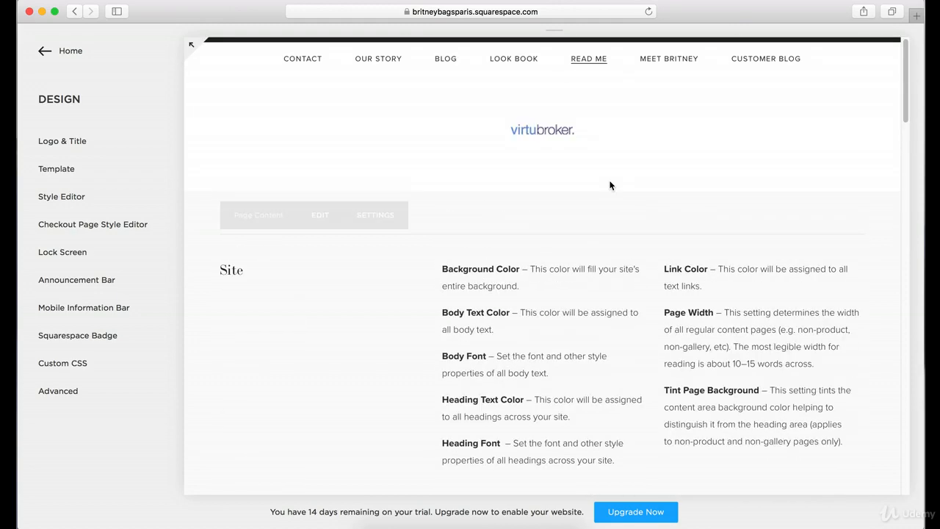
scroll(509, 253, down, 3)
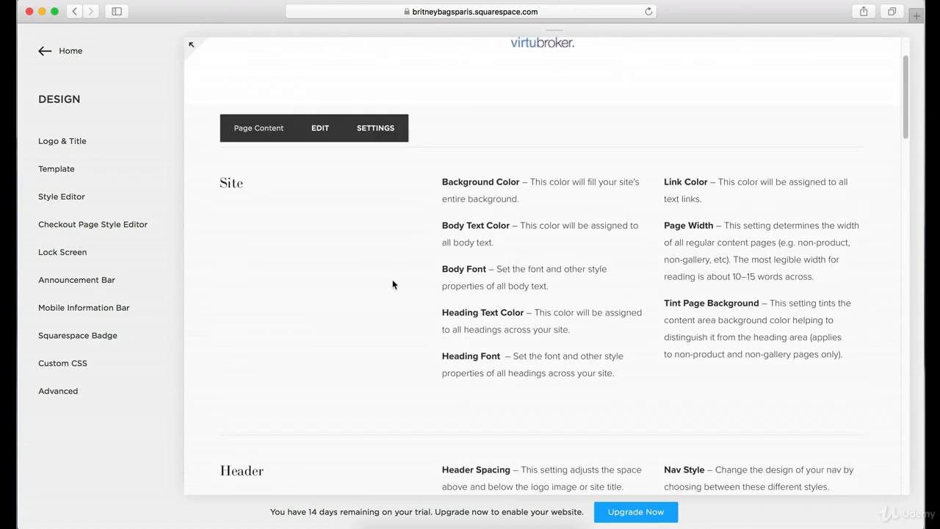
click(57, 197)
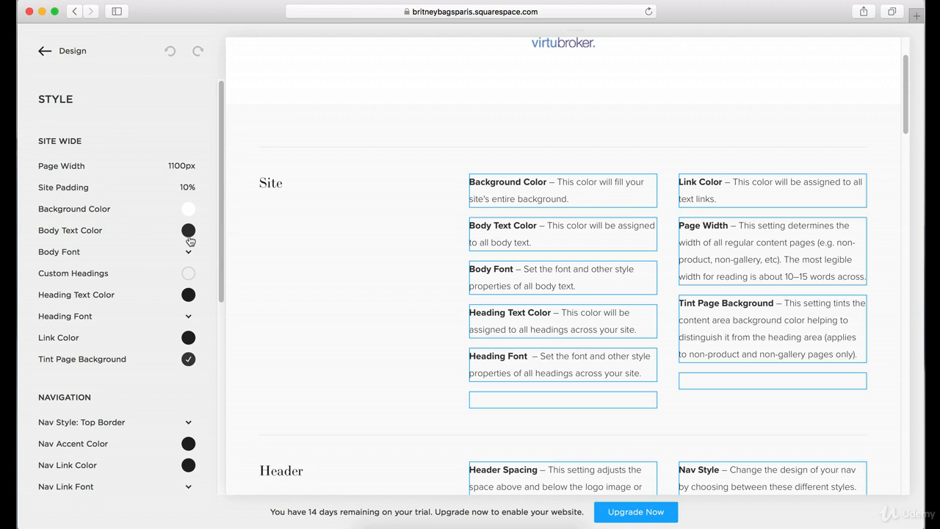
Step: Set the site's body text color to the gray #666
click(188, 234)
click(158, 309)
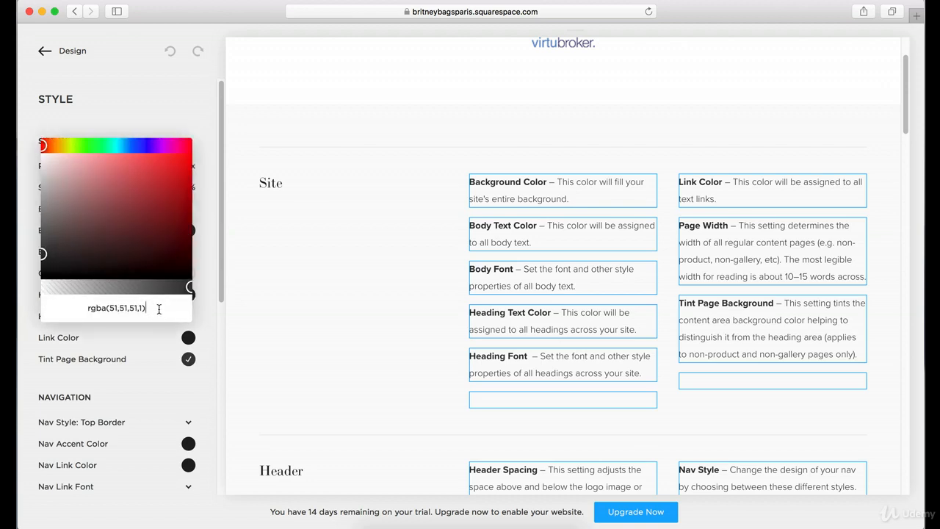
drag(158, 309, 86, 296)
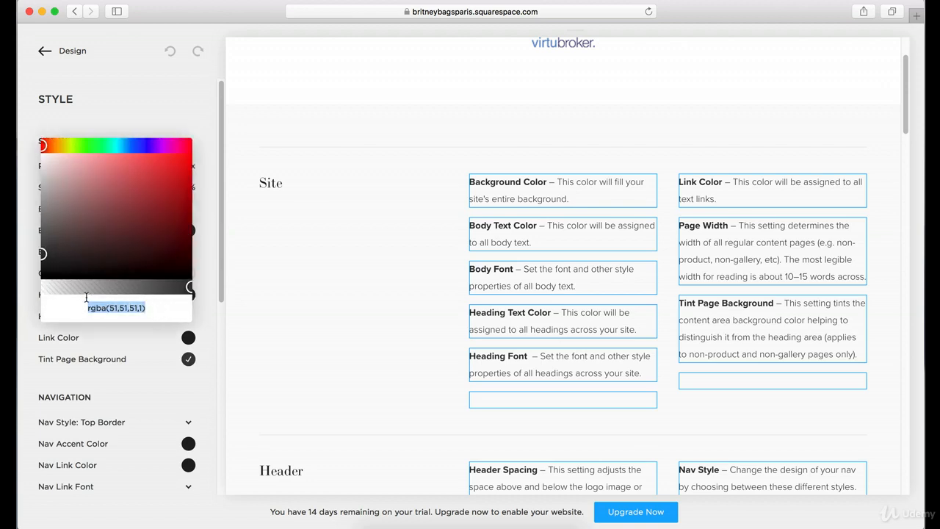
text(#666)
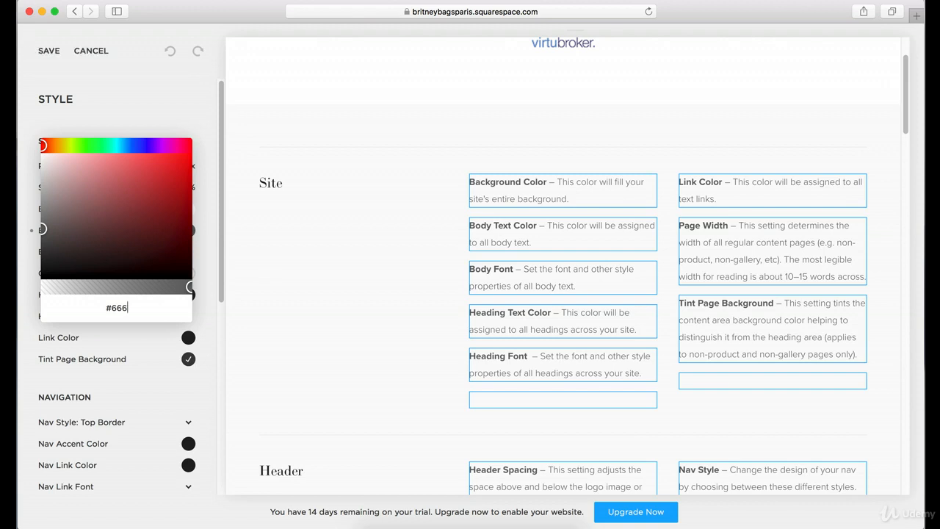
Step: Try the body text color as #cccccc and as #99887
text(u7)
key(BackSpace)
key(BackSpace)
key(BackSpace)
key(BackSpace)
key(BackSpace)
text(cccccc)
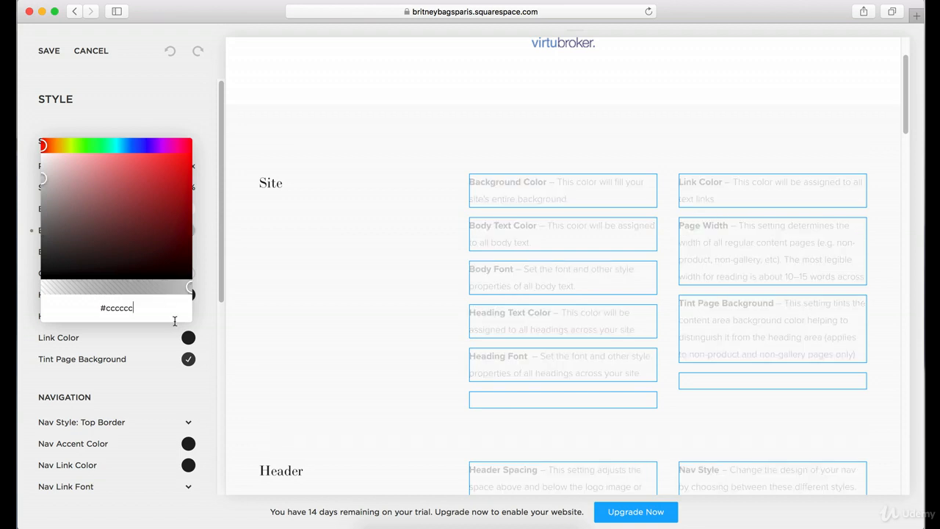
key(BackSpace)
text(99887)
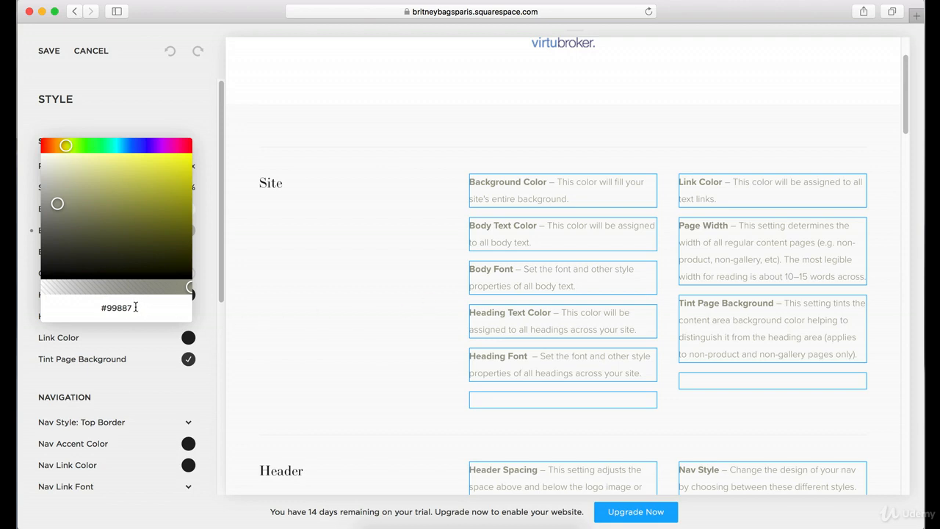
Step: Set the body text color to black, #000000
drag(136, 308, 110, 308)
key(BackSpace)
text(000000)
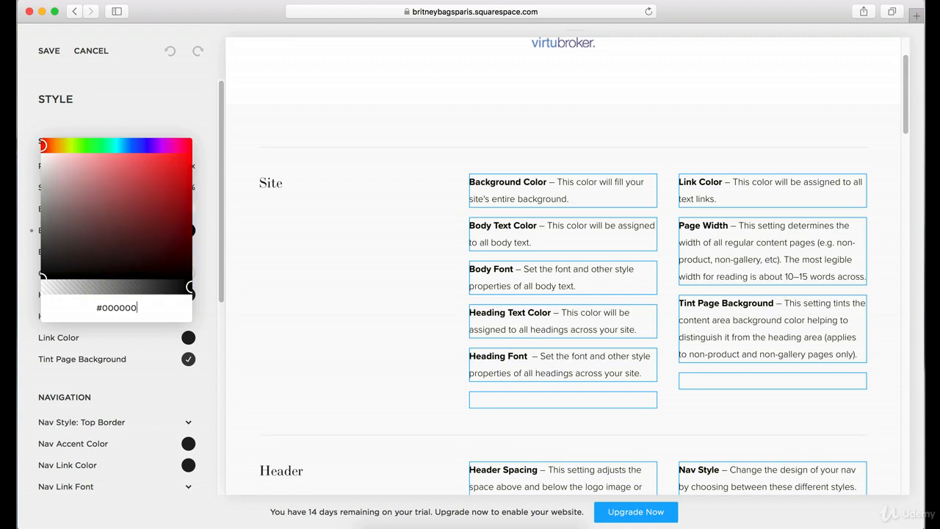
click(152, 92)
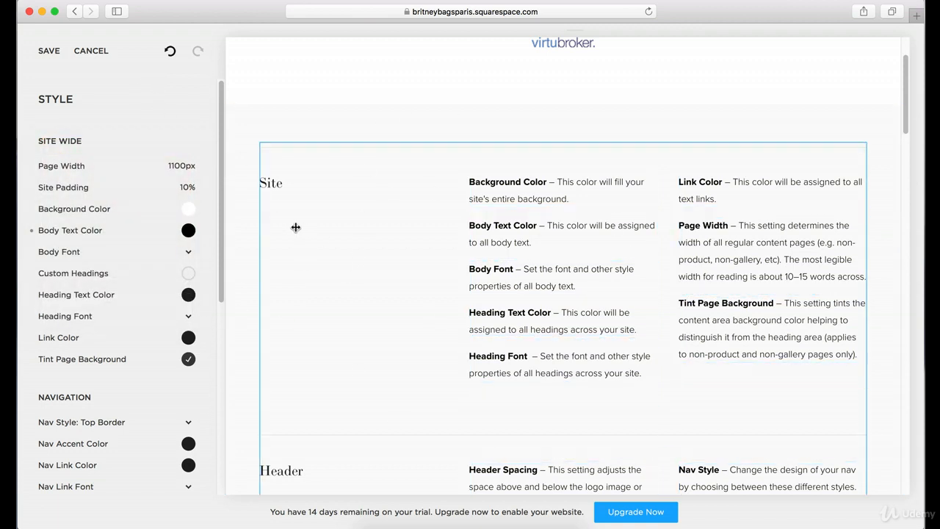
Step: Open the body font settings and browse the available font families without choosing a new one
click(188, 252)
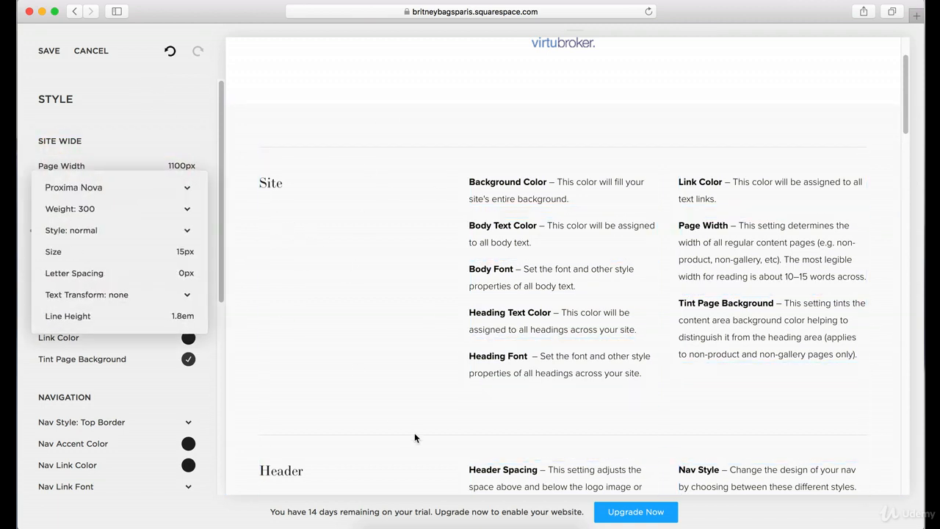
click(187, 191)
scroll(189, 186, down, 5)
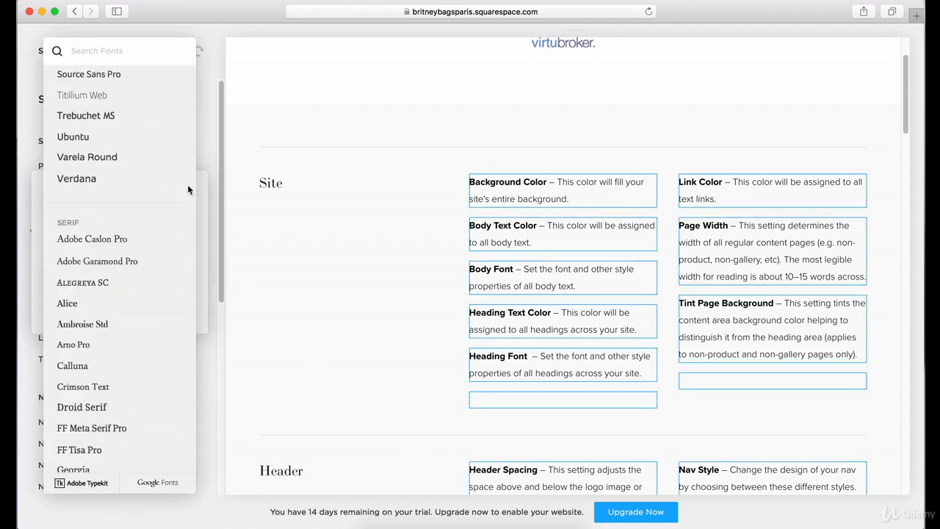
scroll(187, 187, down, 5)
scroll(187, 191, down, 5)
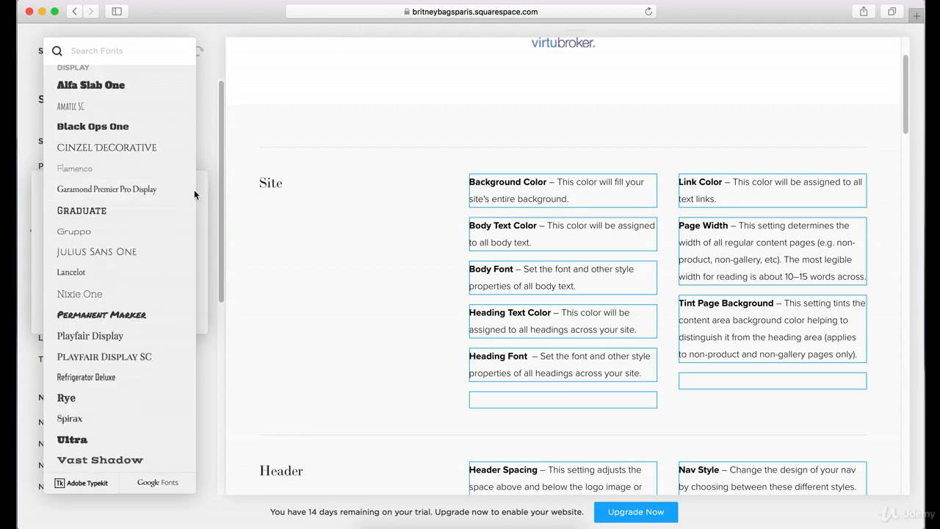
click(206, 113)
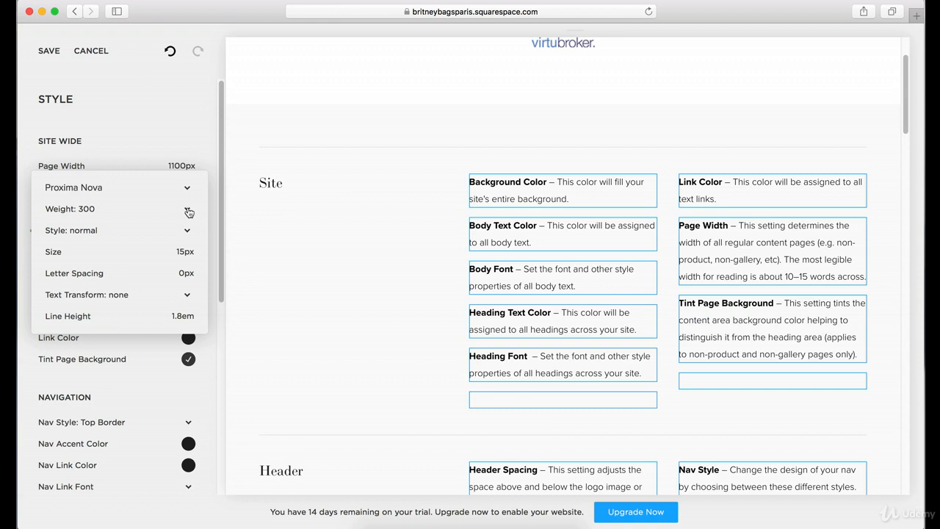
Step: Check the text transform choices and the line height setting of the body font, and close the font settings
click(189, 298)
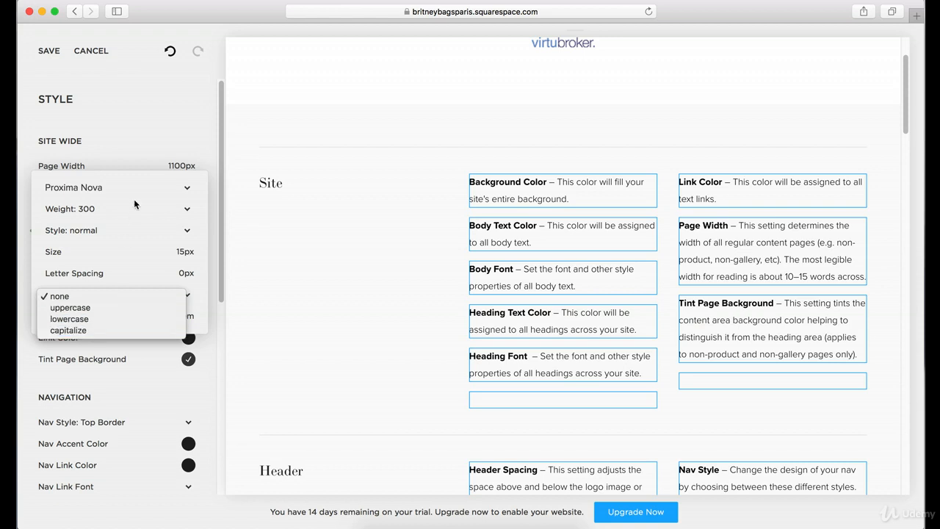
click(177, 130)
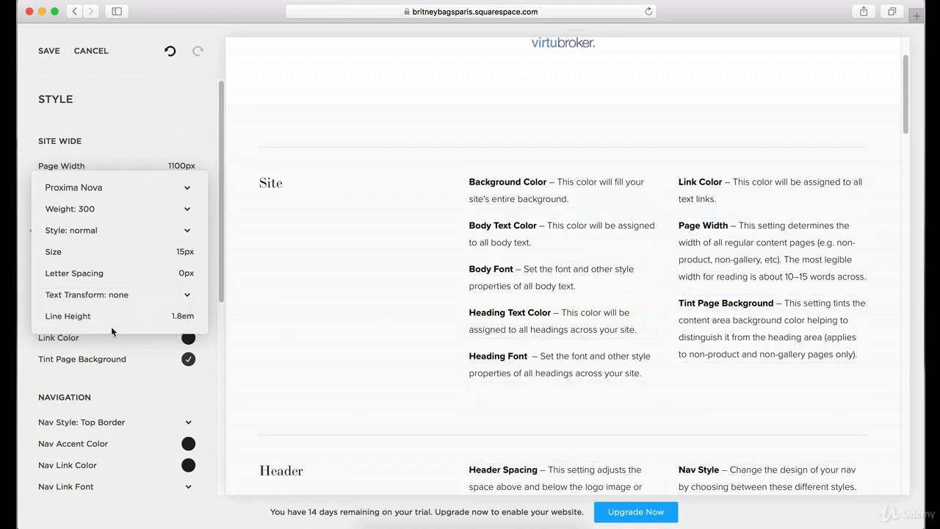
mouse_move(183, 314)
click(197, 114)
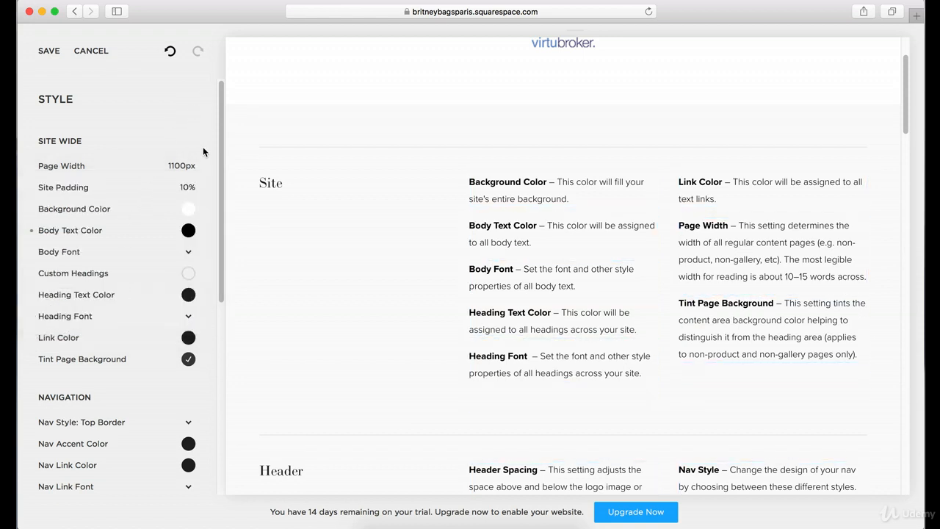
Step: Toggle Custom Headings on and off several times to compare the heading styles and options, leaving it off
click(190, 274)
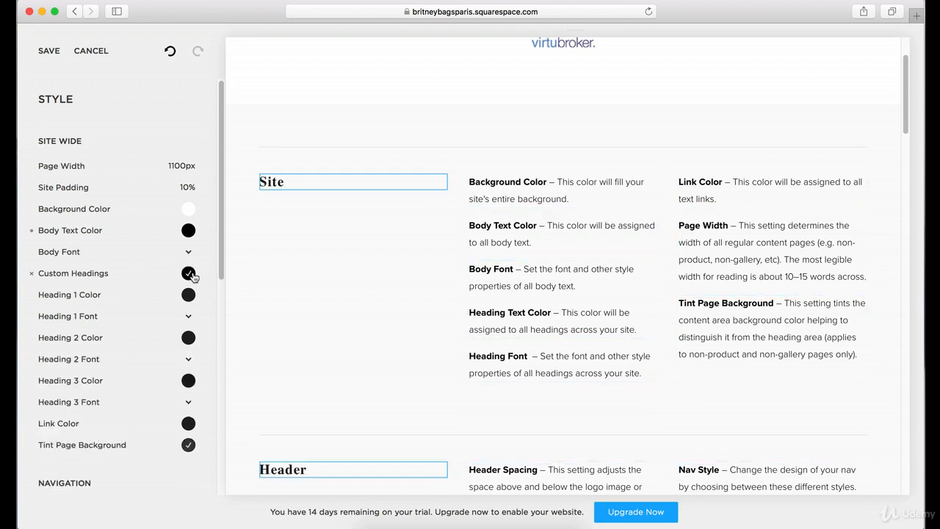
click(189, 274)
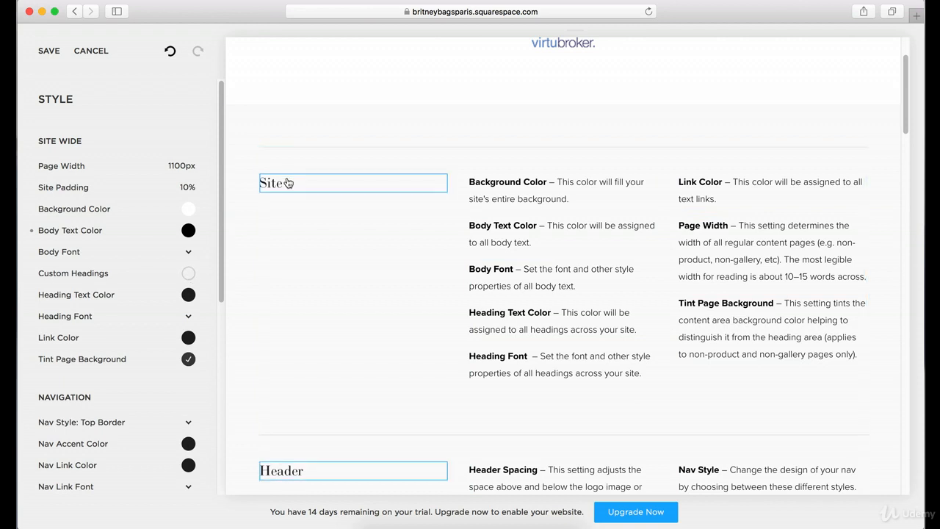
click(188, 276)
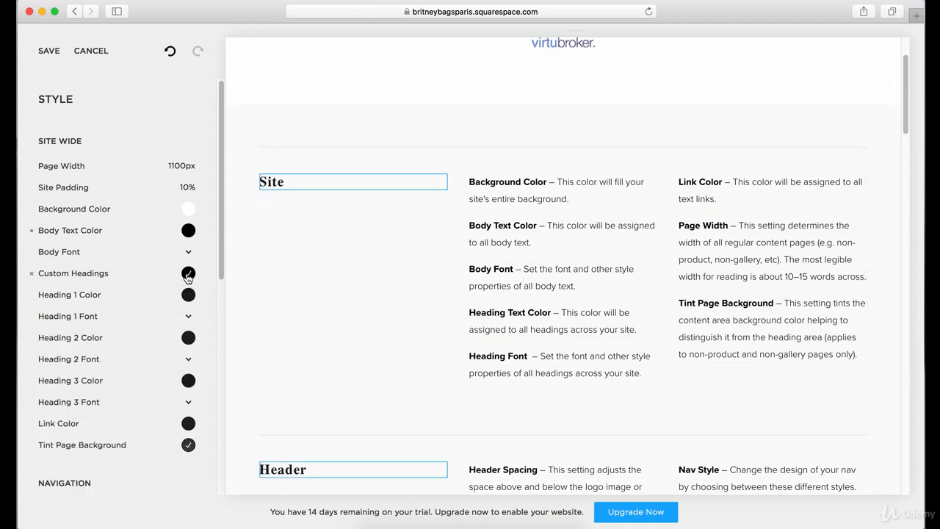
click(188, 276)
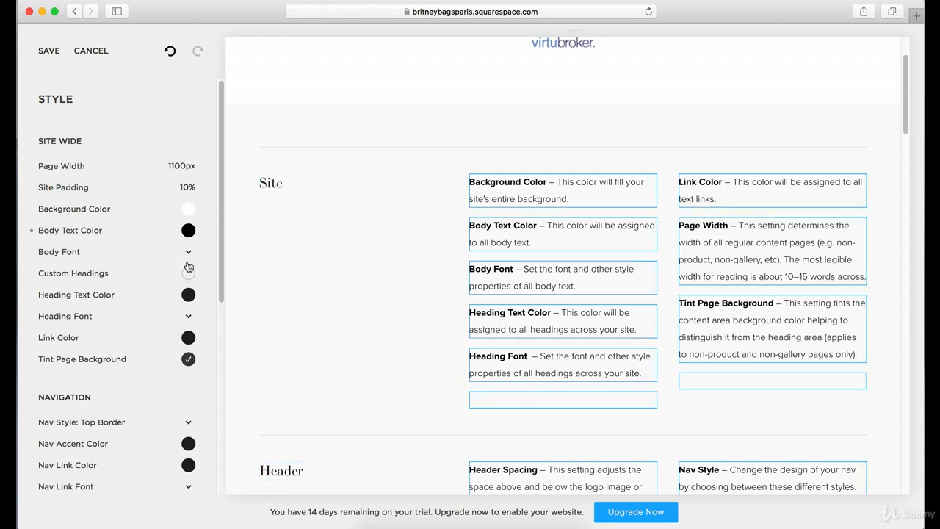
click(188, 276)
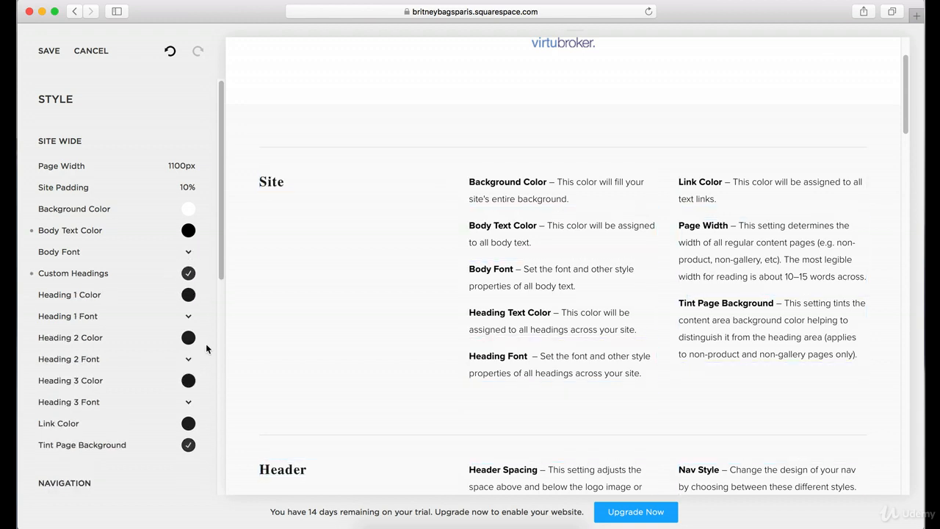
click(190, 278)
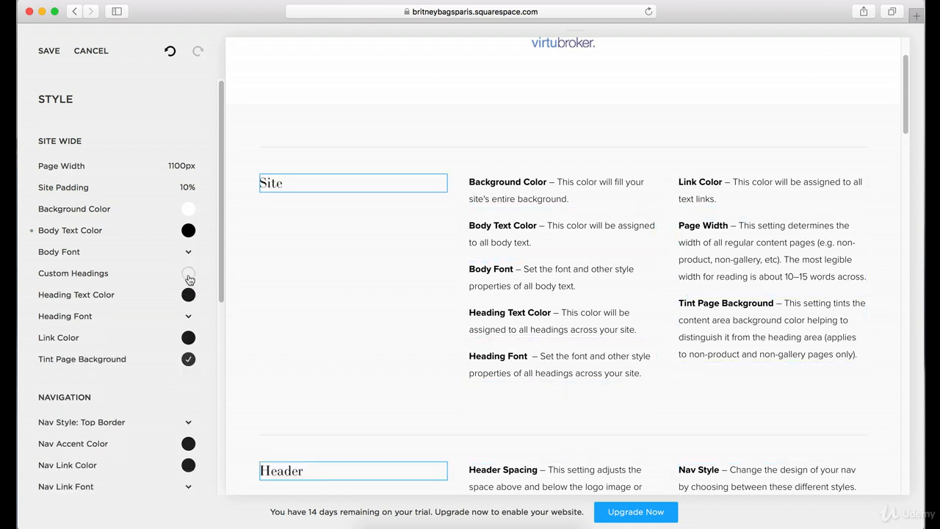
click(189, 275)
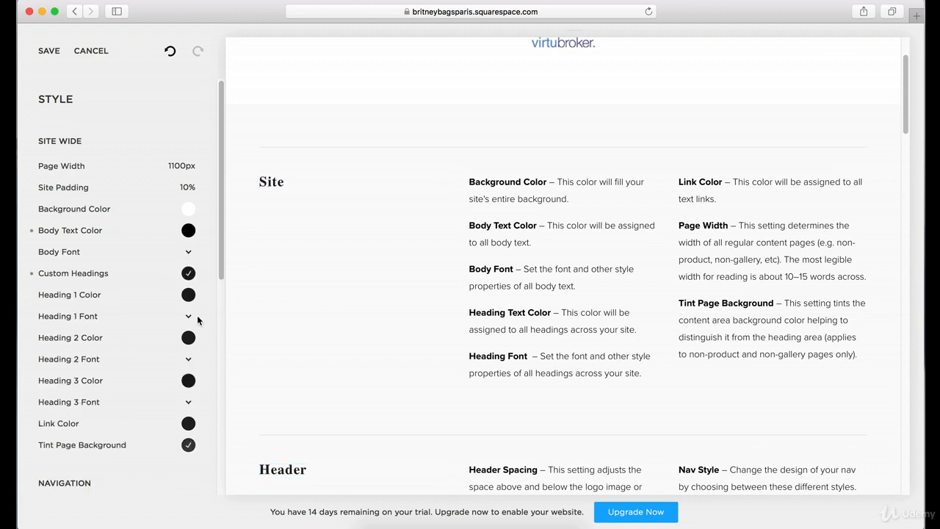
click(189, 274)
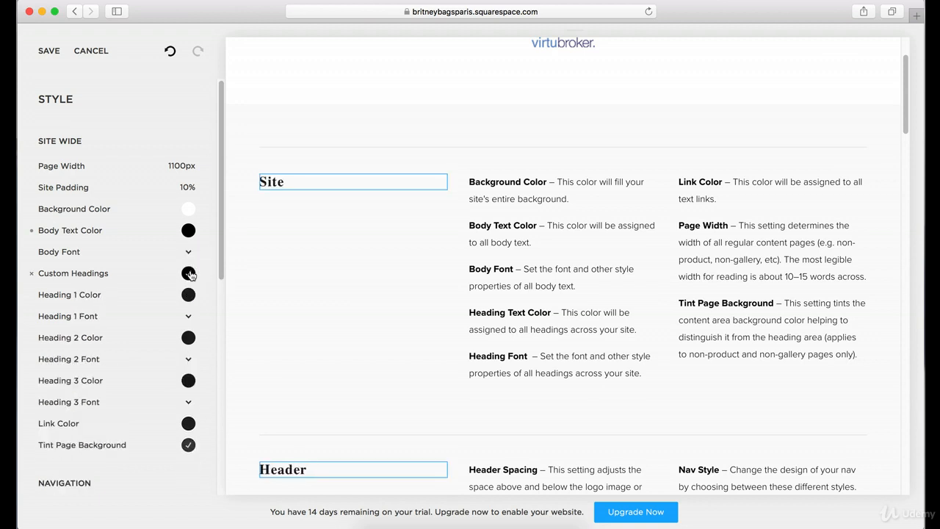
click(188, 274)
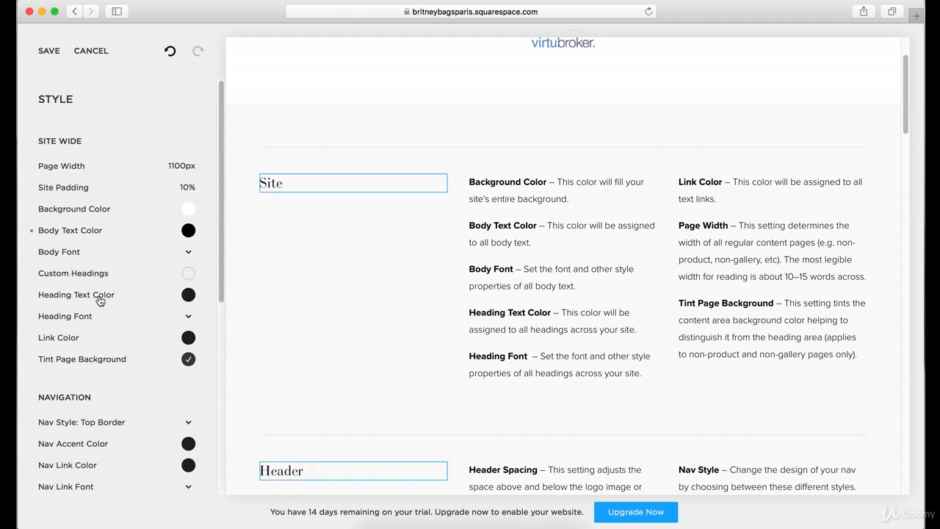
click(189, 275)
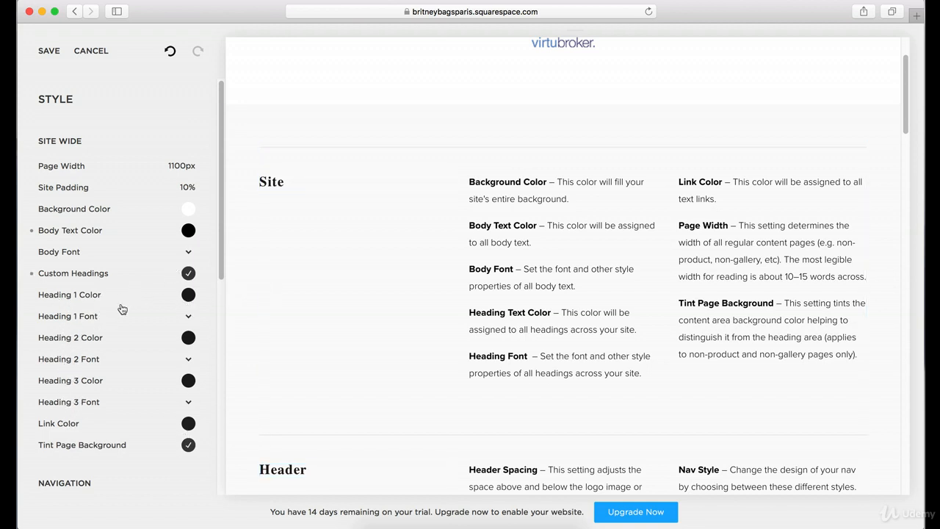
click(189, 274)
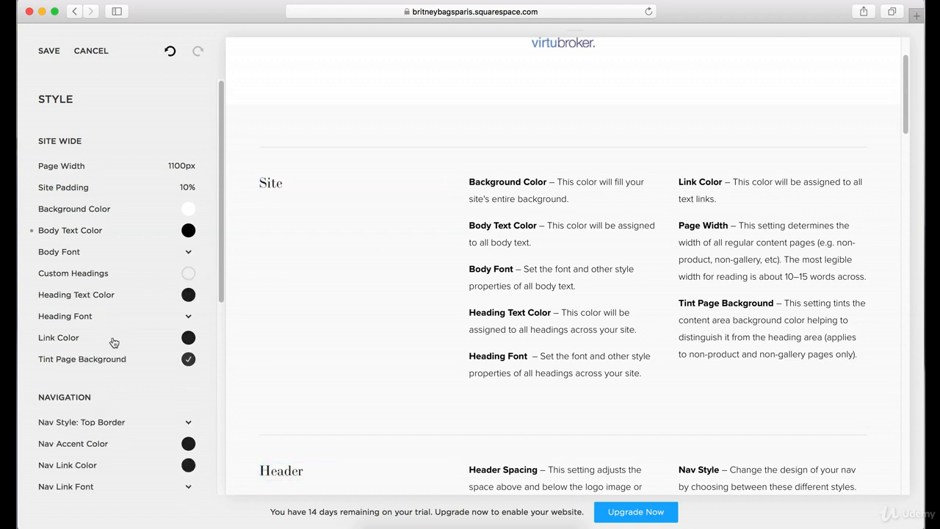
Step: Examine the font settings for headings, including weight, style, letter spacing and line height, and close them
click(189, 316)
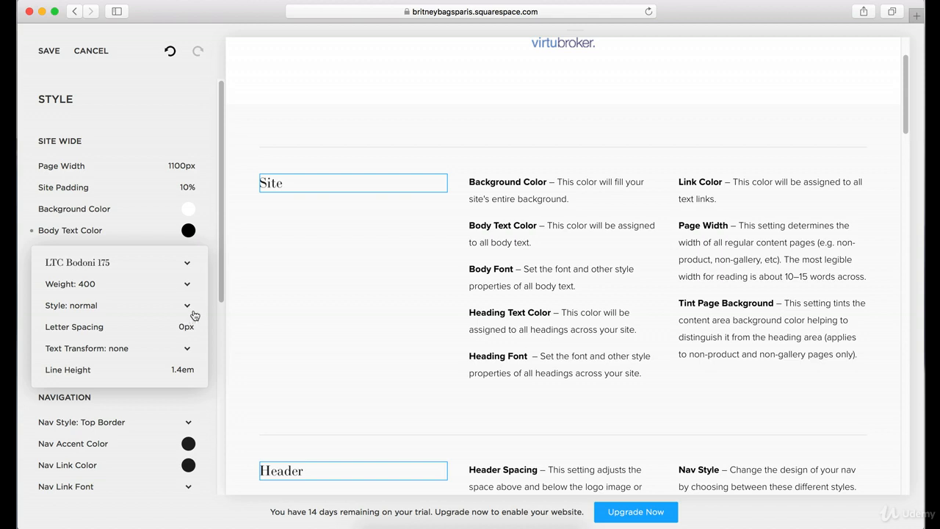
click(182, 122)
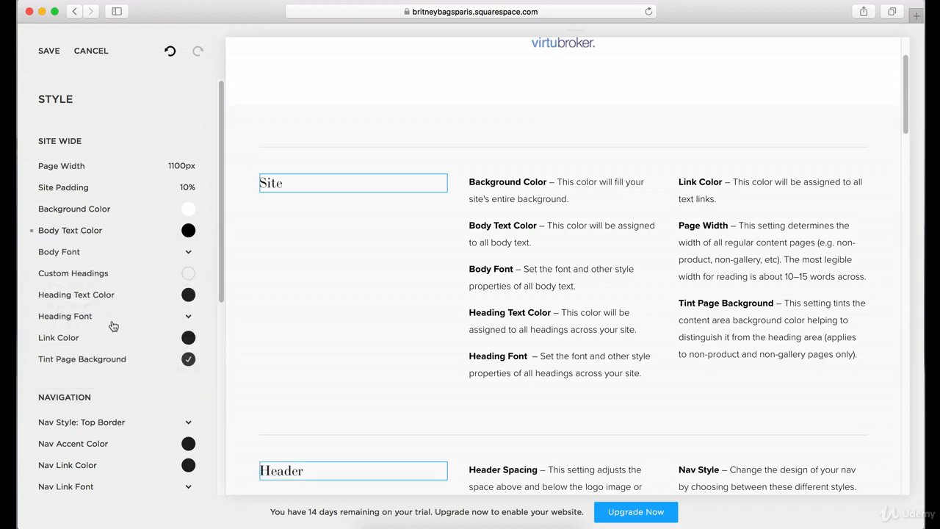
click(185, 316)
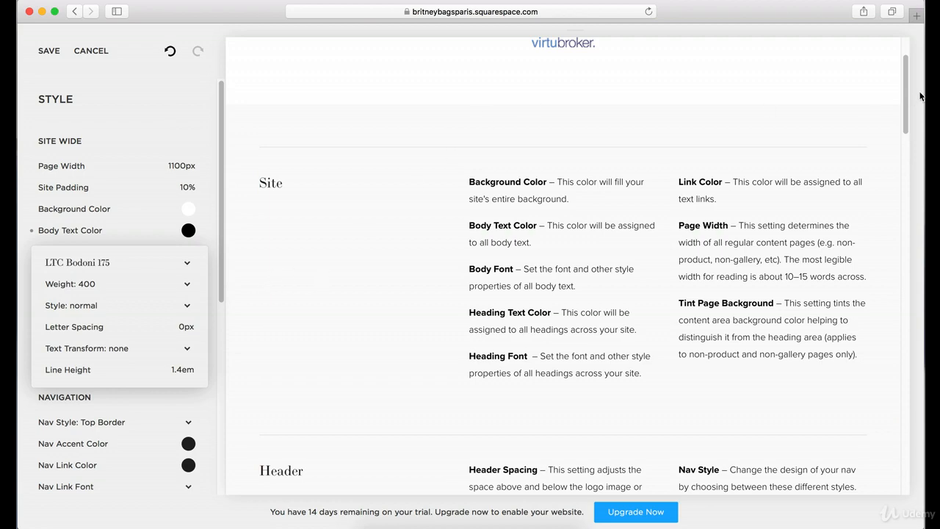
drag(908, 78, 906, 57)
click(419, 260)
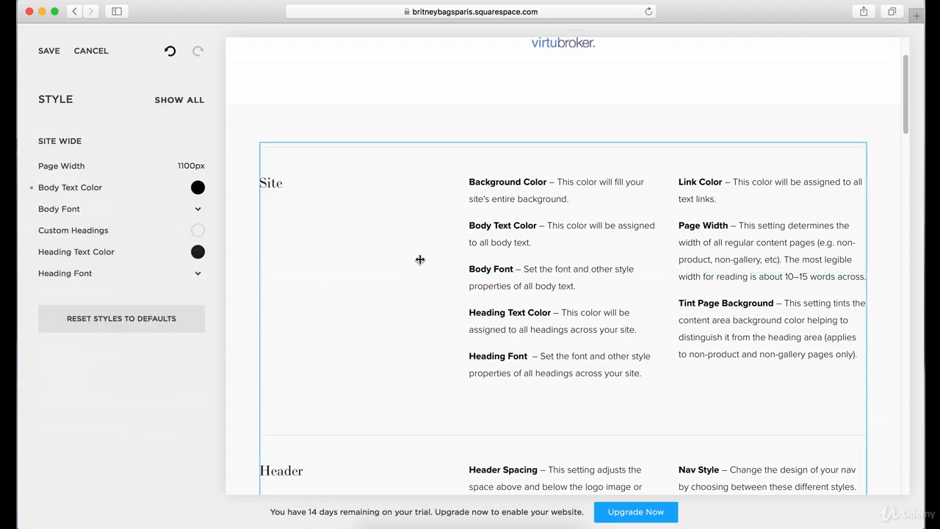
Step: Look through the style descriptions on the Read Me page and try to open the Blog and Our Story pages
scroll(420, 259, up, 3)
scroll(351, 286, down, 15)
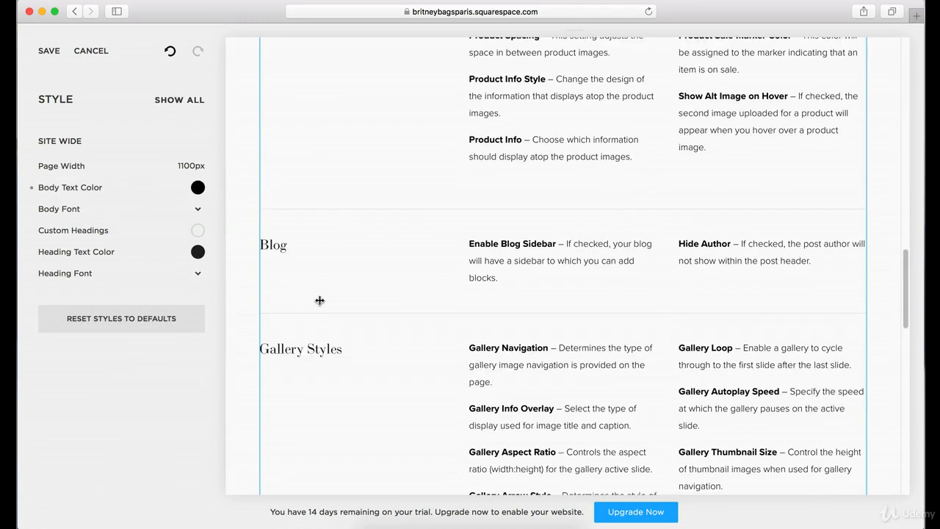
scroll(351, 286, up, 15)
click(465, 59)
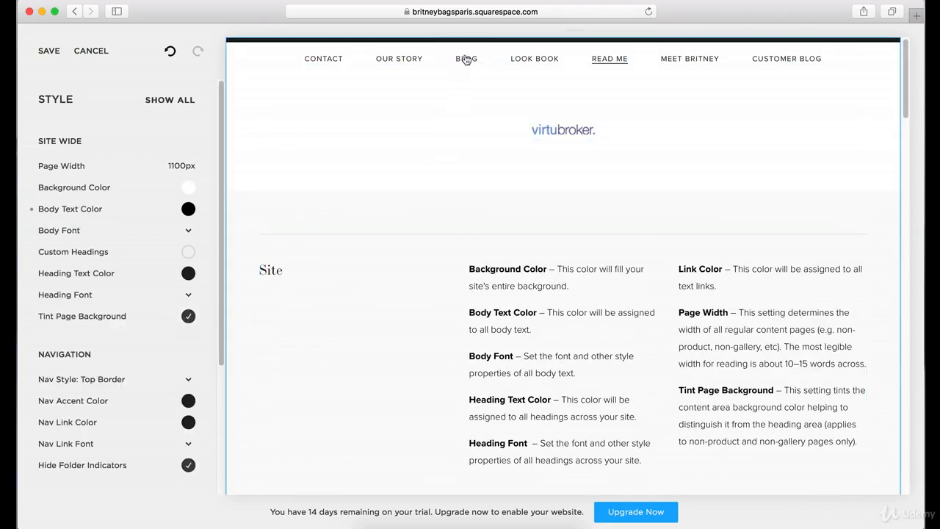
click(410, 63)
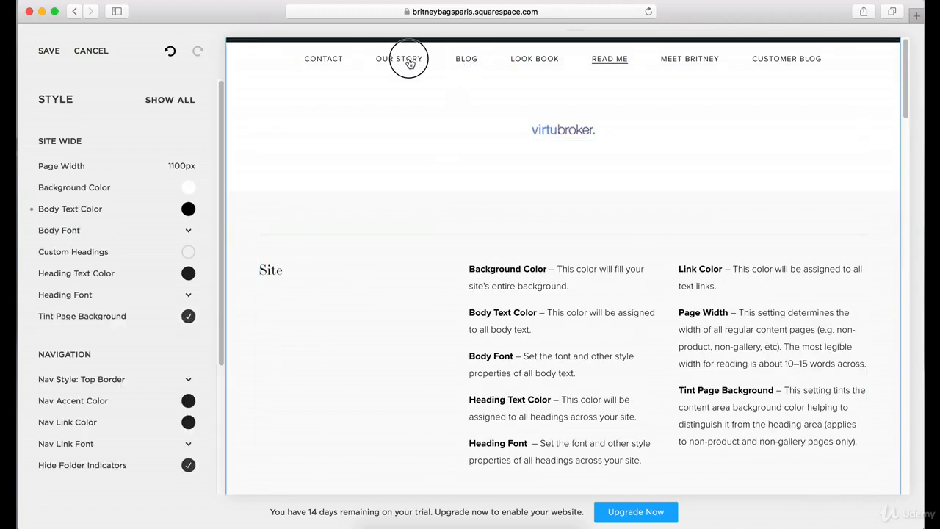
scroll(488, 180, down, 15)
scroll(487, 181, up, 15)
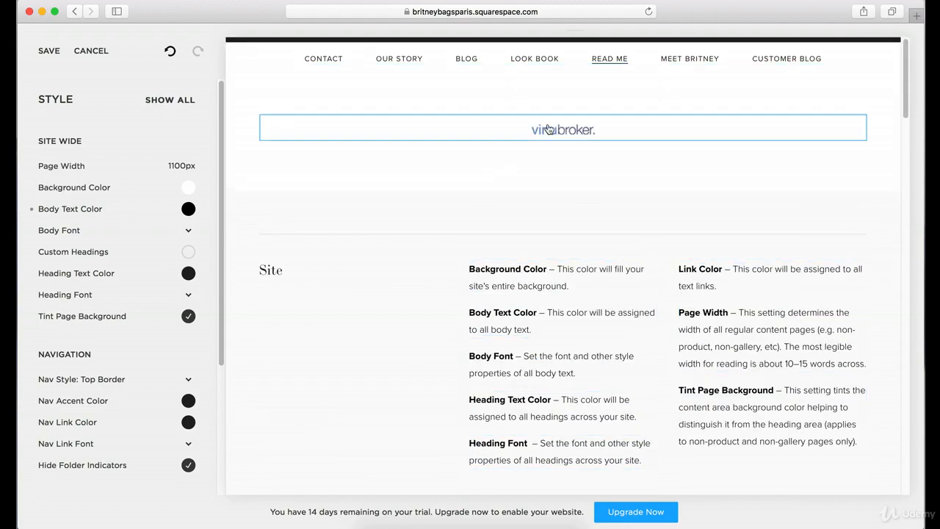
scroll(535, 204, down, 15)
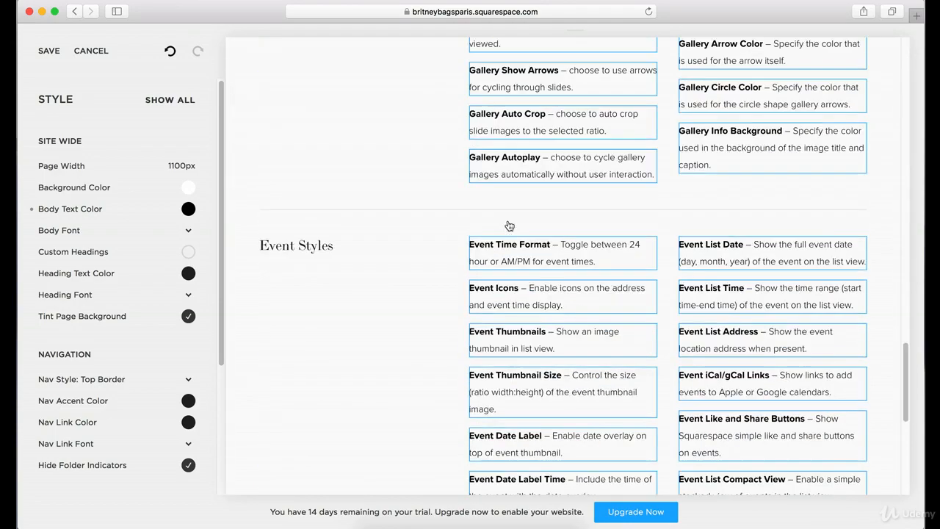
Step: Discard the unsaved style changes and return to the Design settings
click(78, 53)
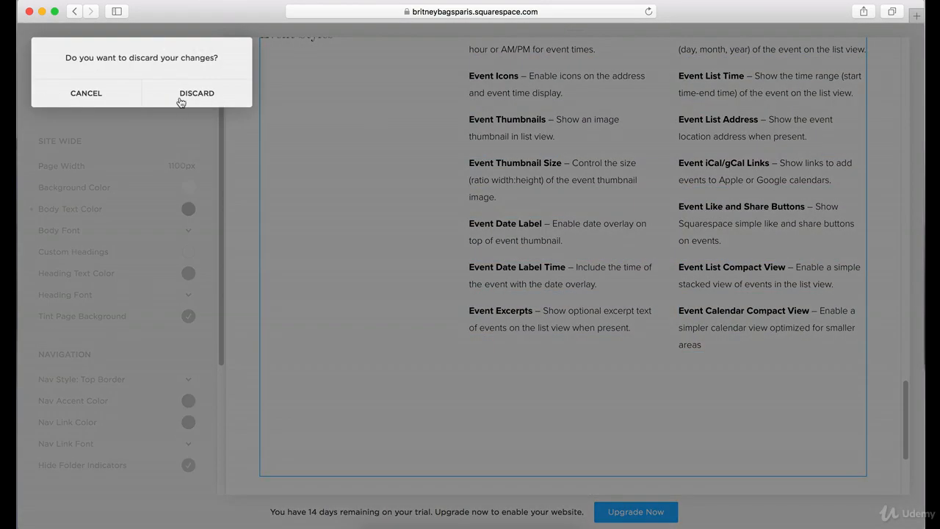
click(183, 97)
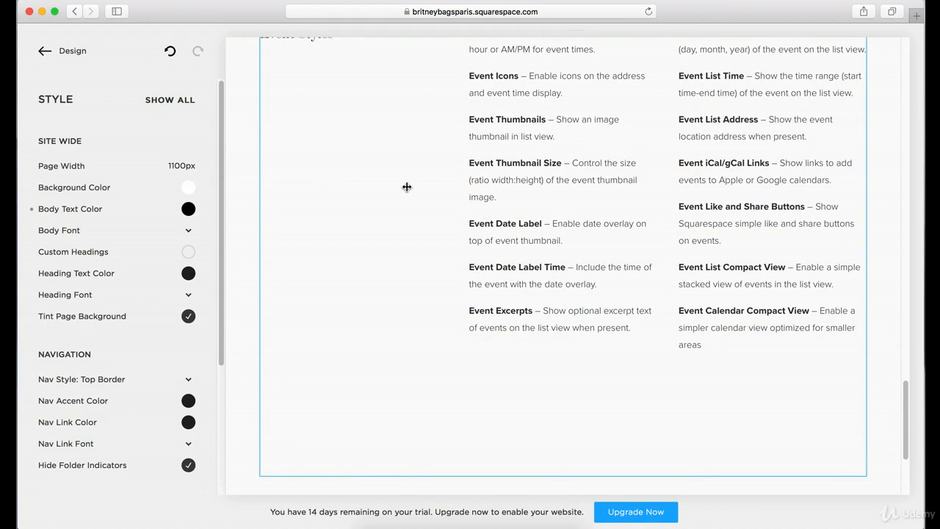
click(67, 53)
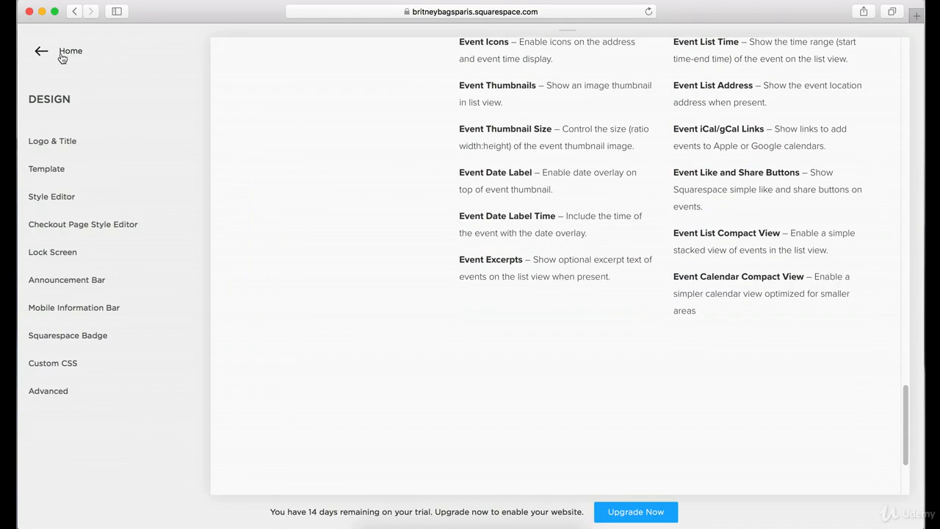
Step: Browse the Look Book, maker introduction and Customer Blog pages of the site in the preview
scroll(366, 250, up, 20)
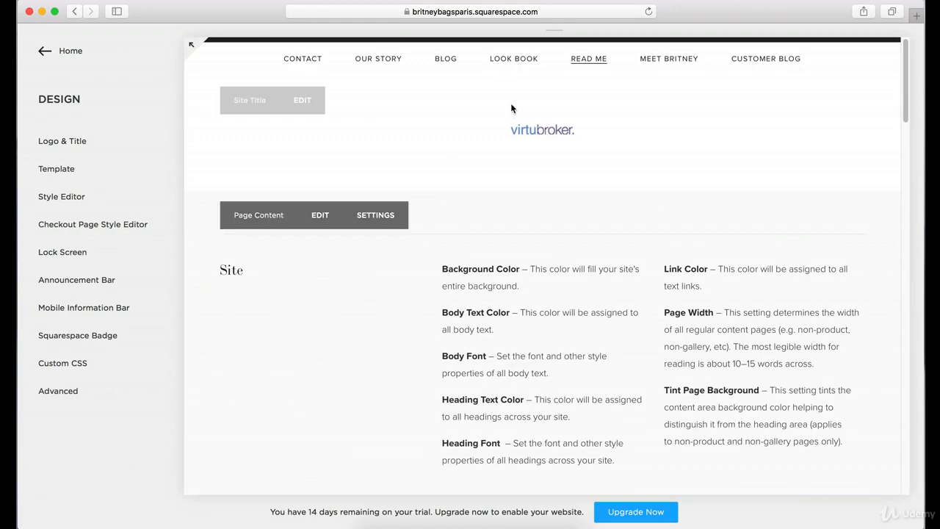
click(504, 61)
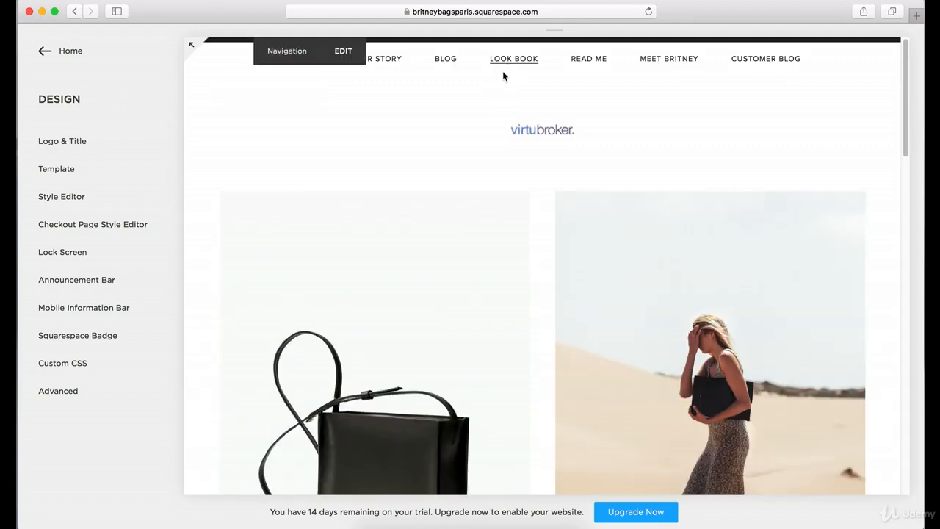
click(656, 66)
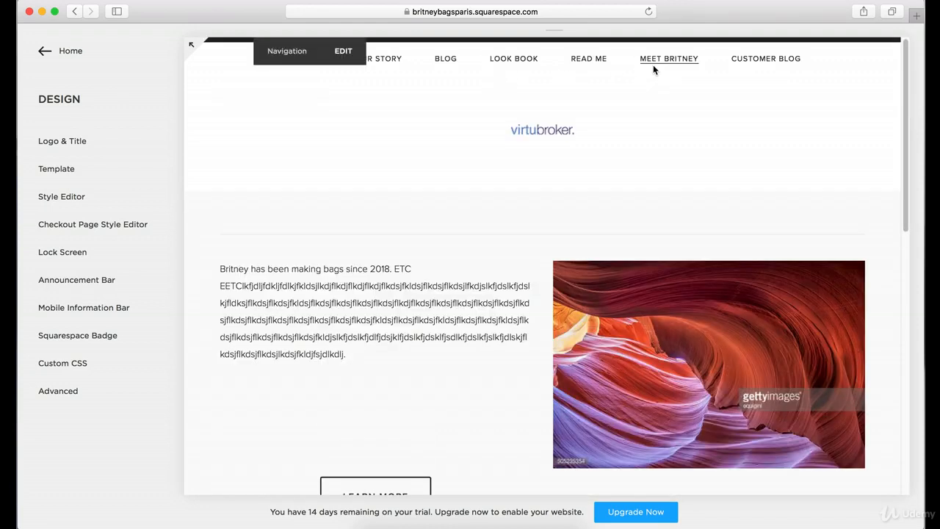
click(764, 63)
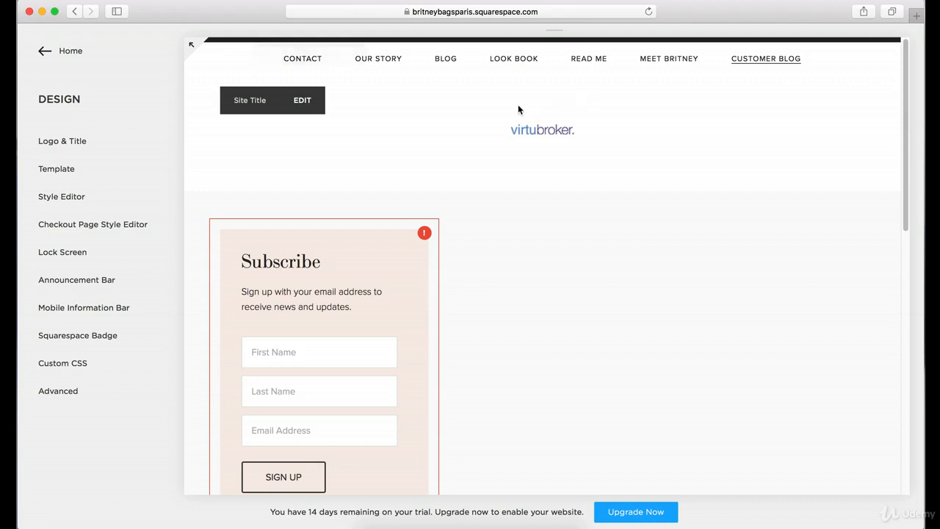
scroll(504, 141, down, 5)
scroll(504, 141, up, 5)
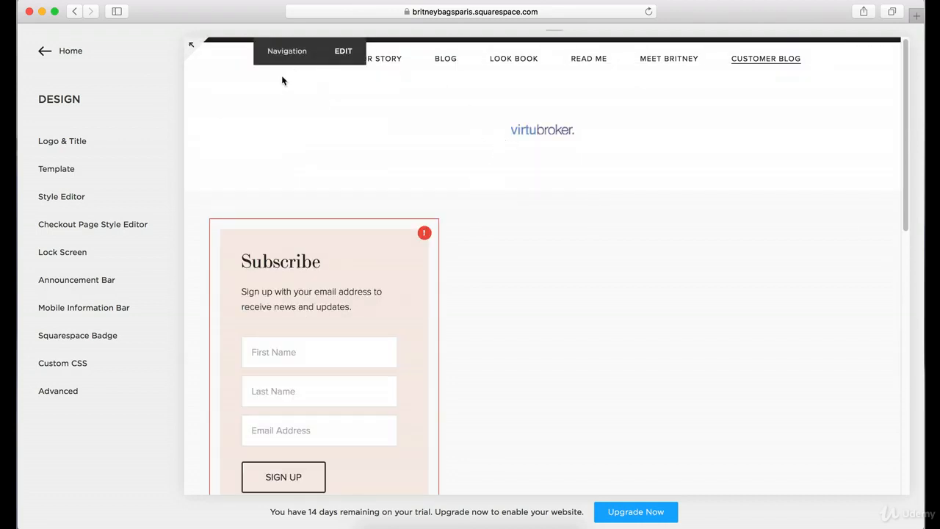
Step: Open the Our Story page in the preview and reopen the Style Editor
mouse_move(301, 64)
click(388, 58)
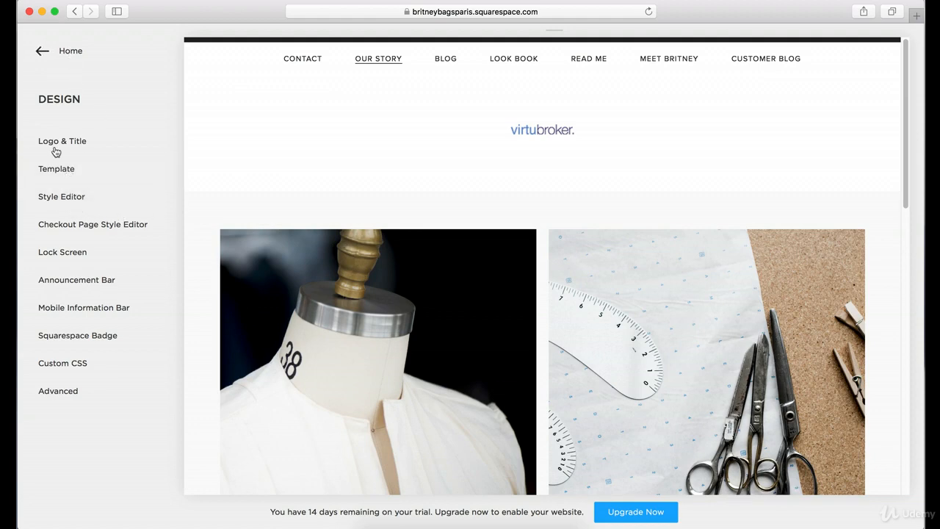
click(52, 197)
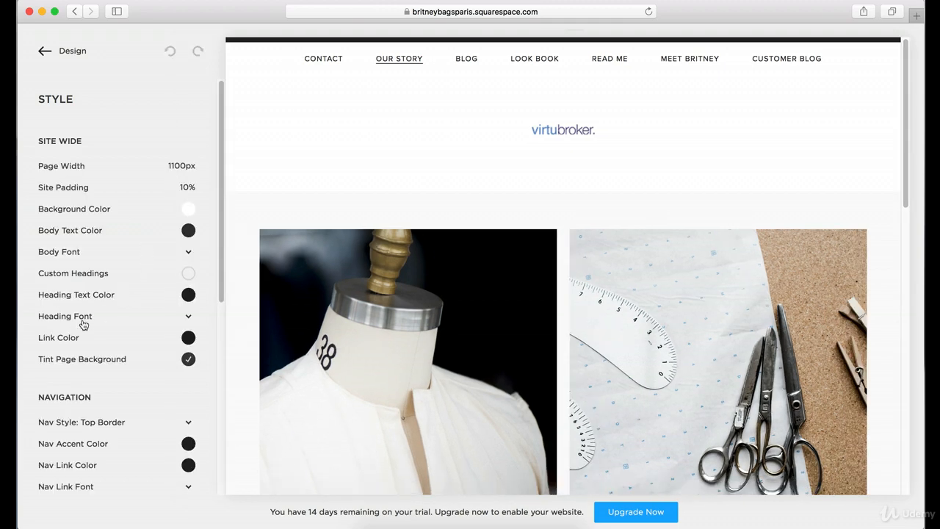
Step: Check the heading font settings and the list of available typefaces, and close them without choosing another font
click(189, 317)
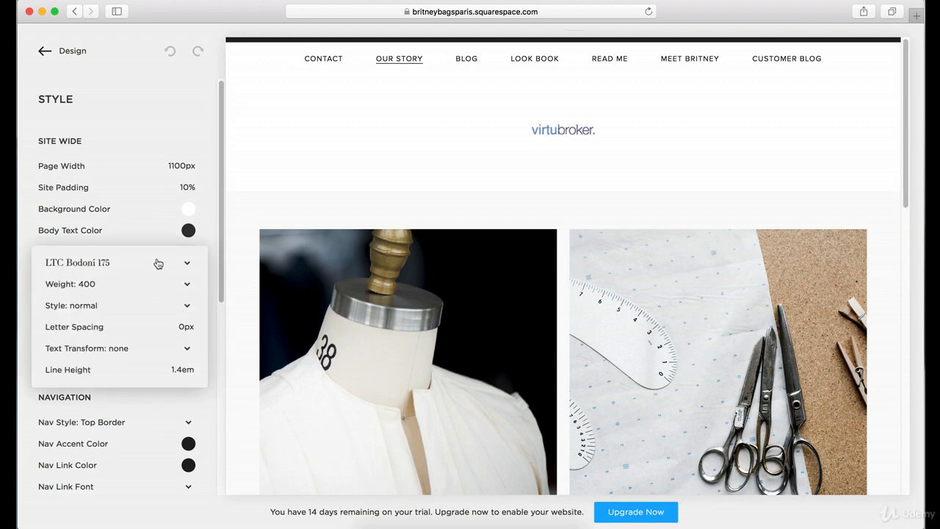
click(189, 263)
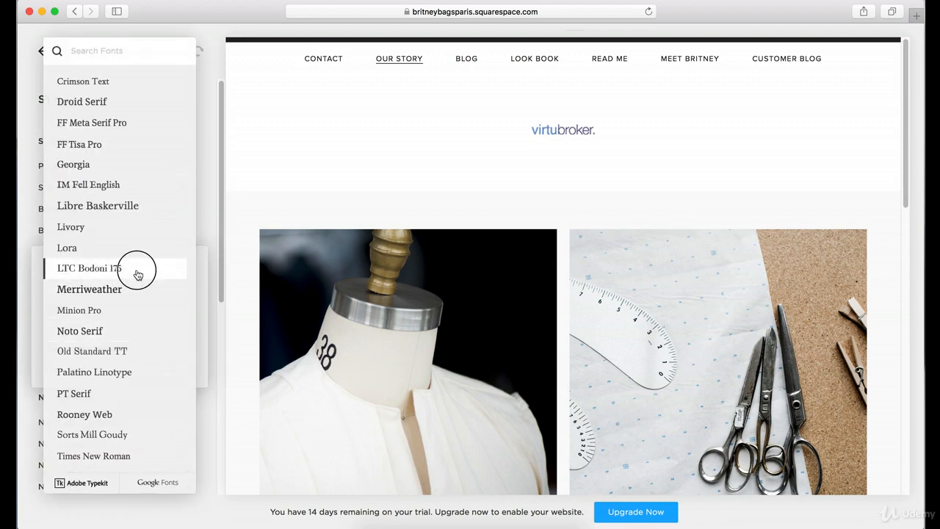
click(203, 104)
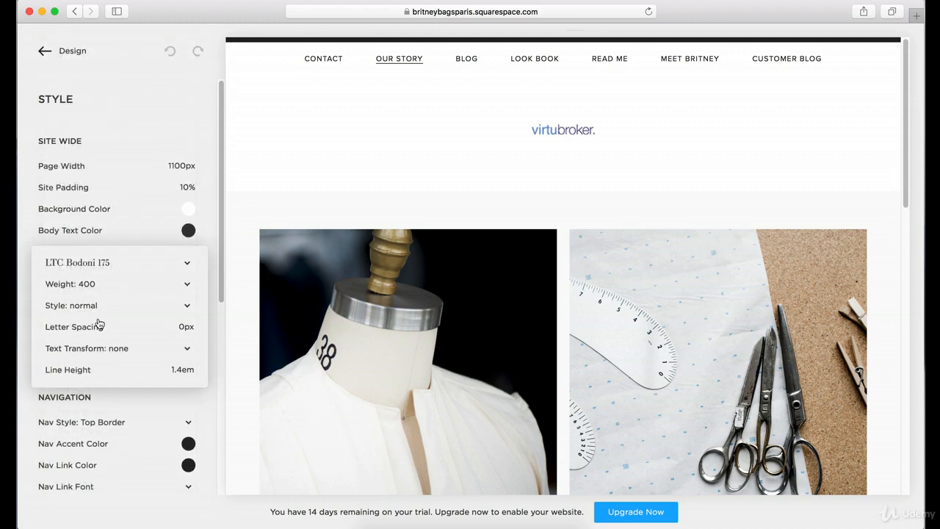
click(138, 152)
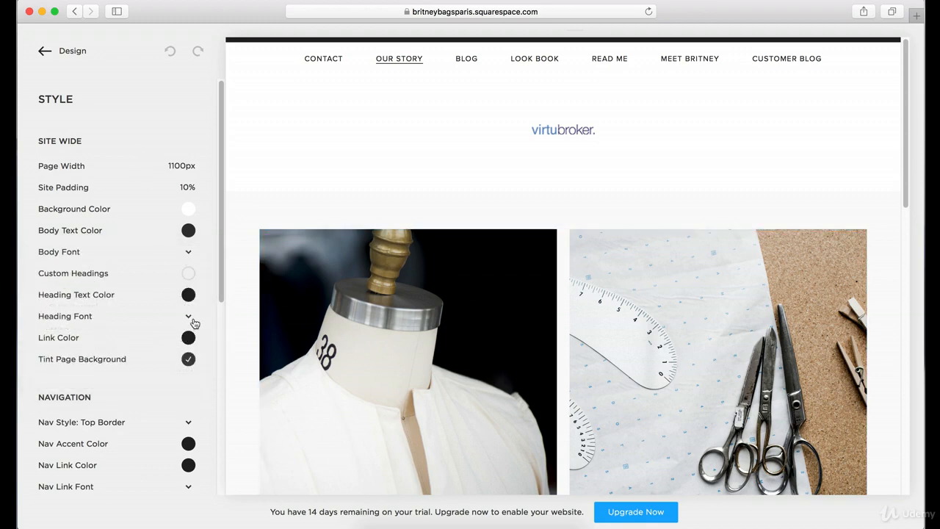
Step: Set the site-wide heading text color to dark red, hsl(0, 86%, 35%)
click(188, 295)
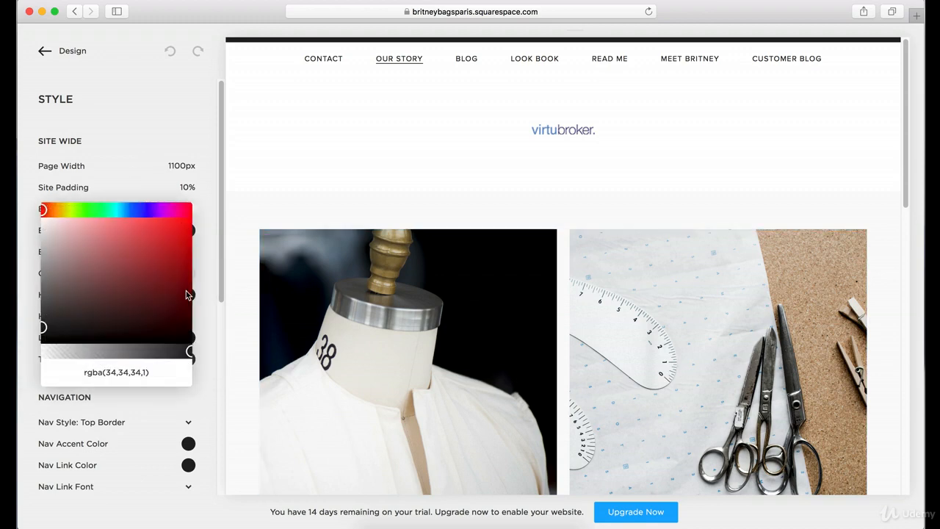
click(180, 262)
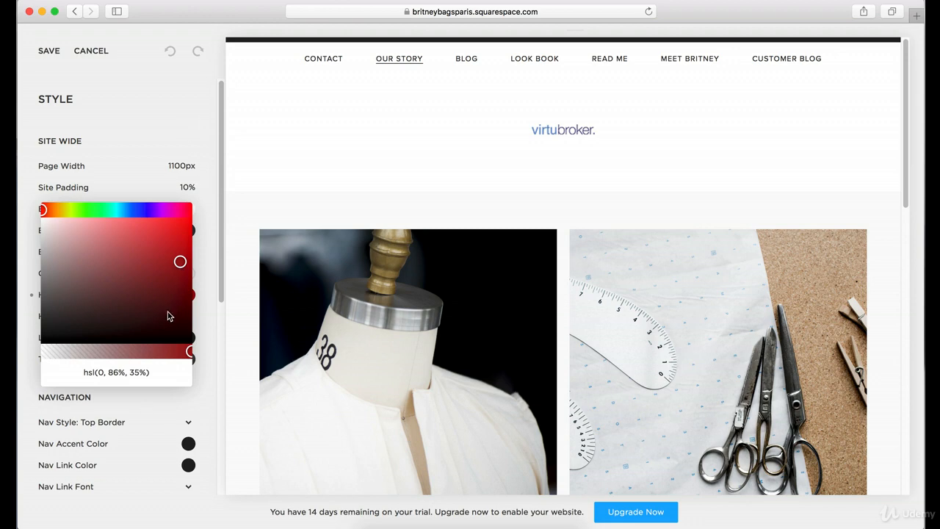
click(174, 101)
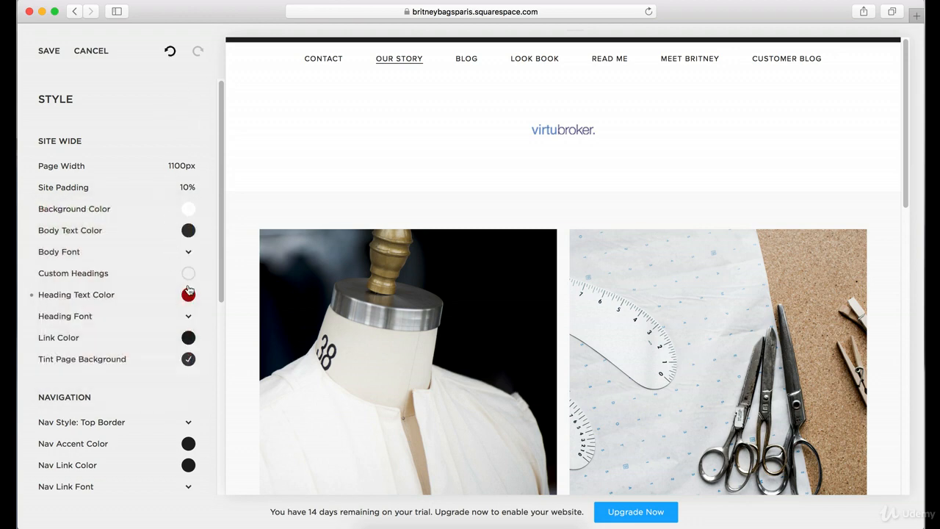
Step: Examine how the heading color applies across the Our Story page, comparing its column headings, quote and body text with the site-wide options
scroll(206, 329, down, 2)
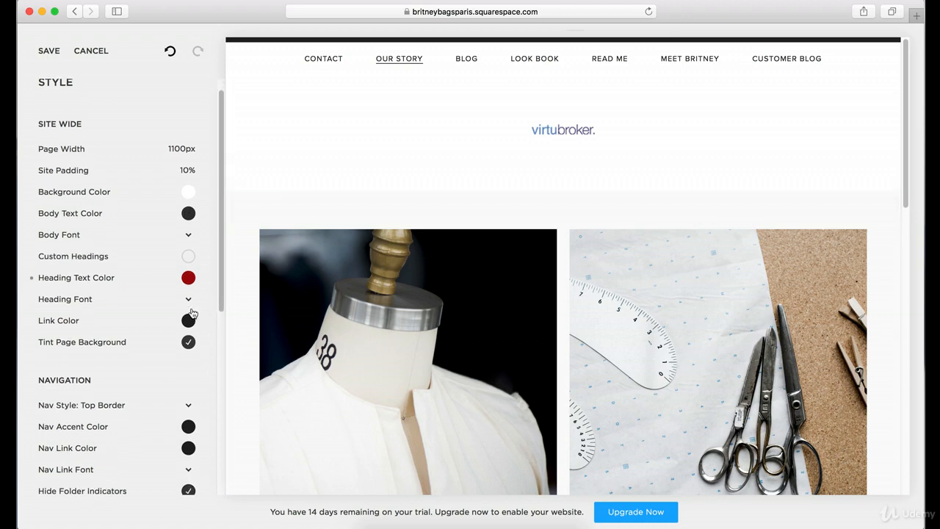
scroll(192, 313, down, 2)
scroll(188, 306, down, 5)
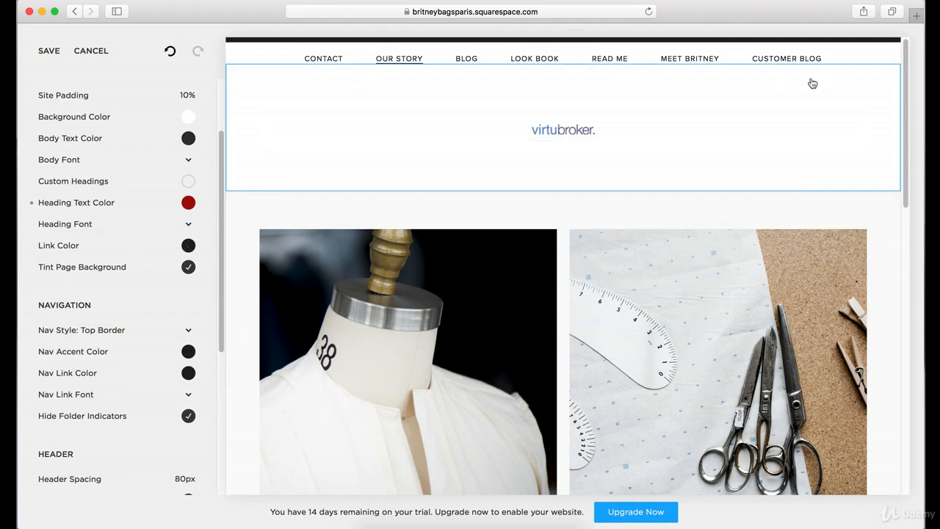
scroll(381, 235, down, 10)
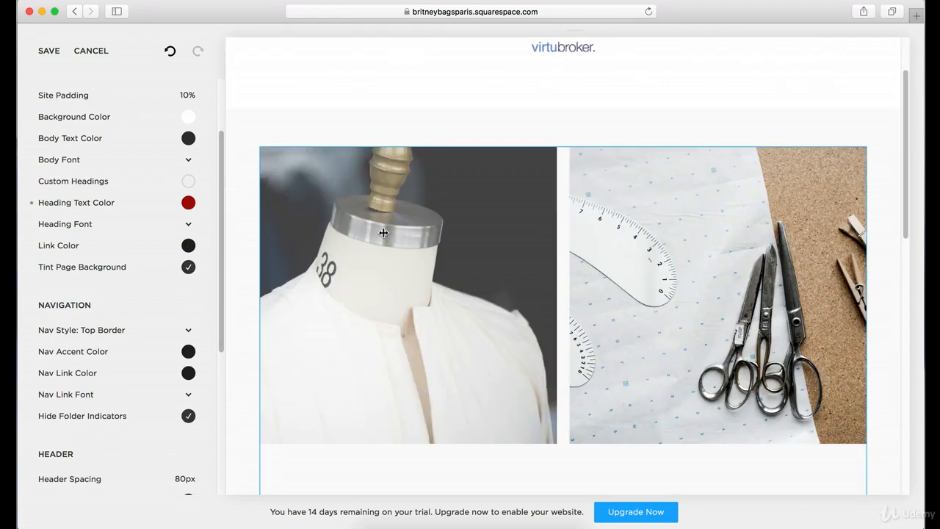
scroll(381, 235, up, 10)
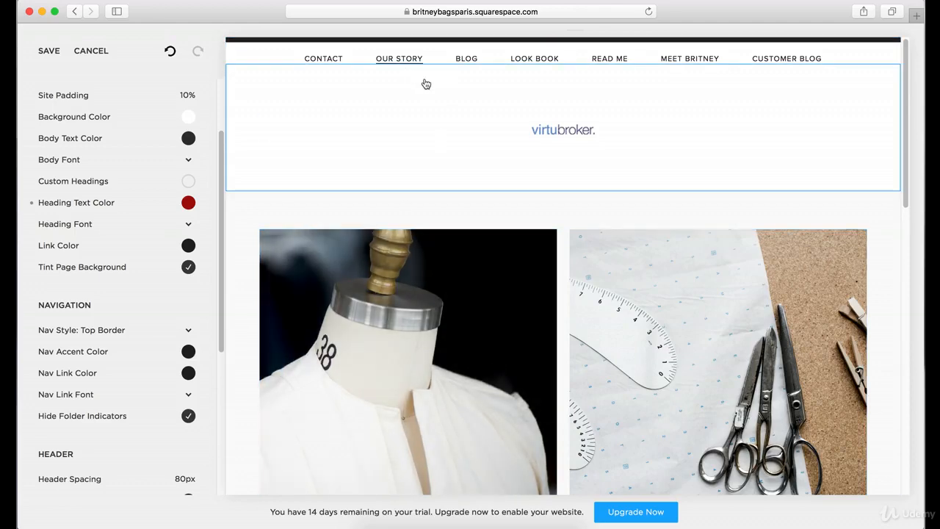
scroll(481, 424, down, 10)
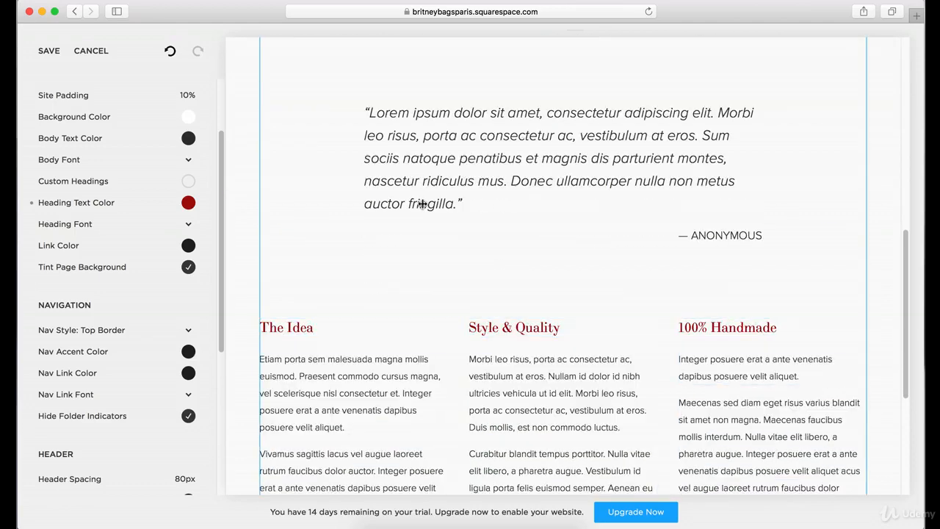
scroll(459, 233, down, 2)
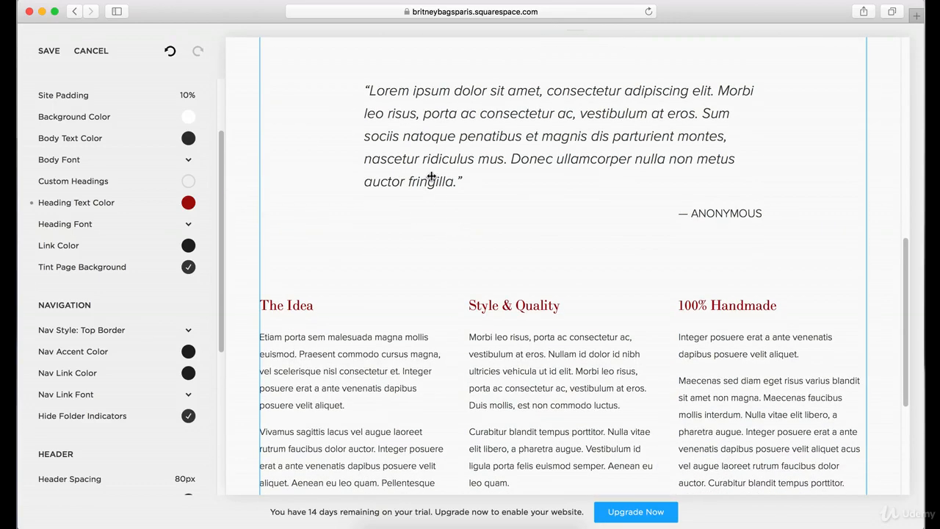
scroll(367, 296, down, 5)
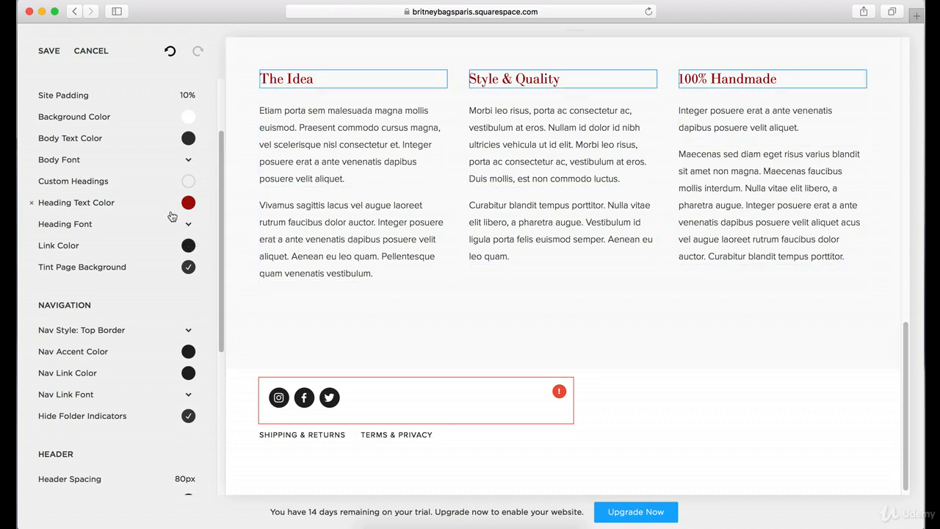
scroll(528, 270, down, 1)
scroll(527, 271, up, 10)
scroll(527, 270, down, 8)
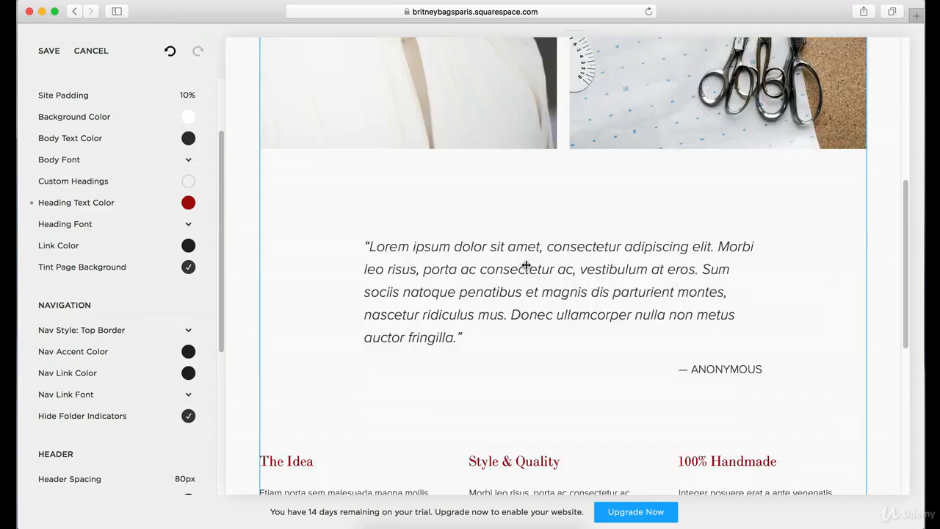
scroll(526, 269, down, 5)
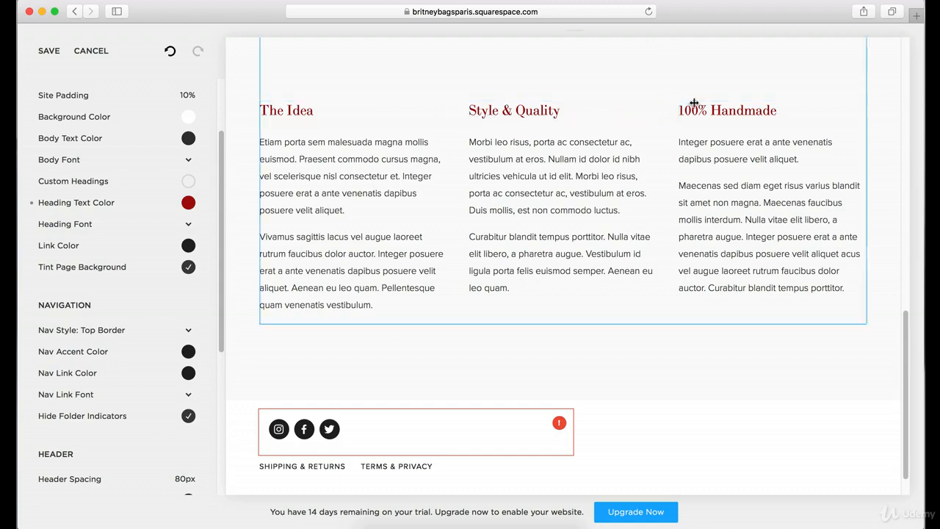
scroll(756, 306, up, 3)
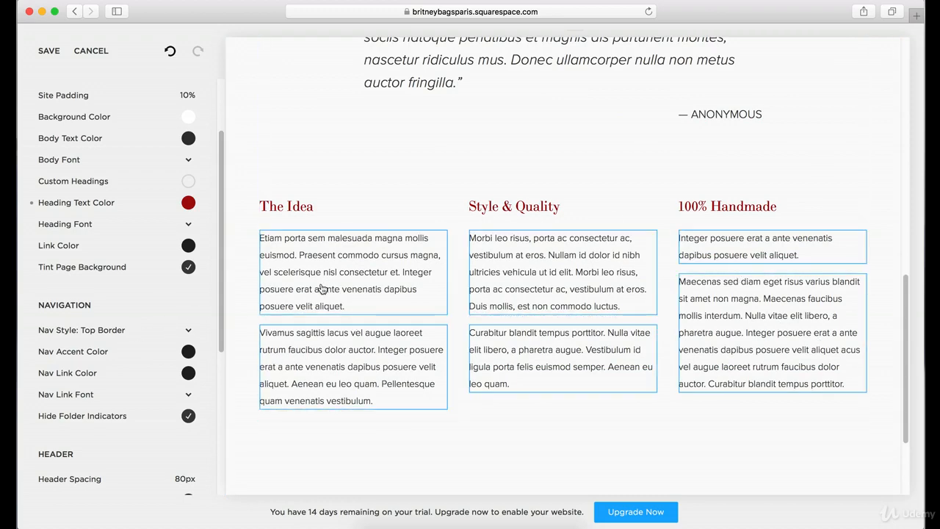
scroll(321, 288, up, 6)
scroll(321, 289, down, 6)
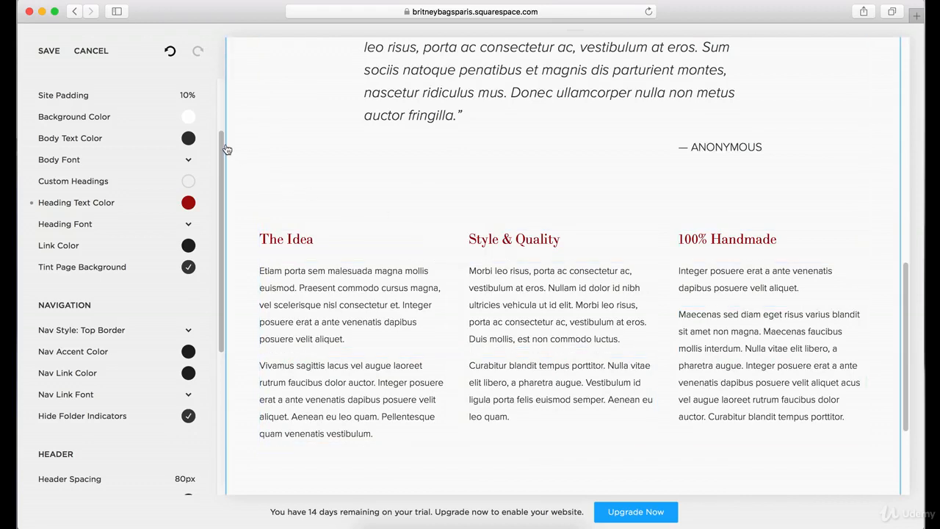
mouse_move(224, 147)
mouse_down()
mouse_move(220, 138)
mouse_move(220, 197)
mouse_move(211, 156)
mouse_up()
drag(215, 83, 212, 130)
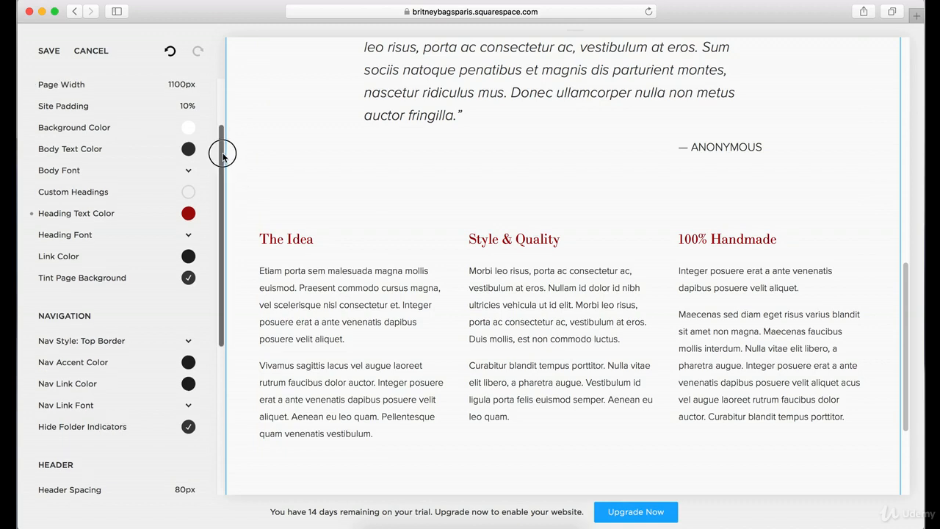
scroll(169, 183, up, 1)
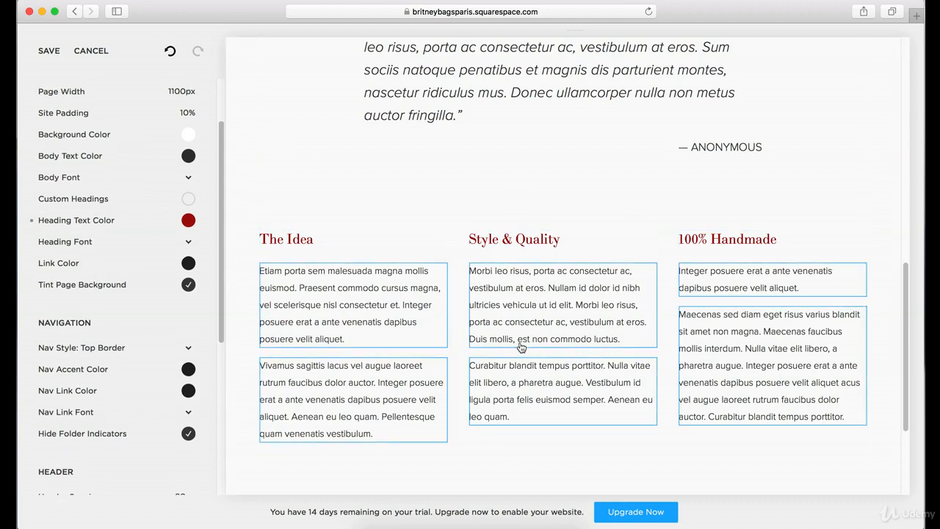
scroll(471, 204, up, 4)
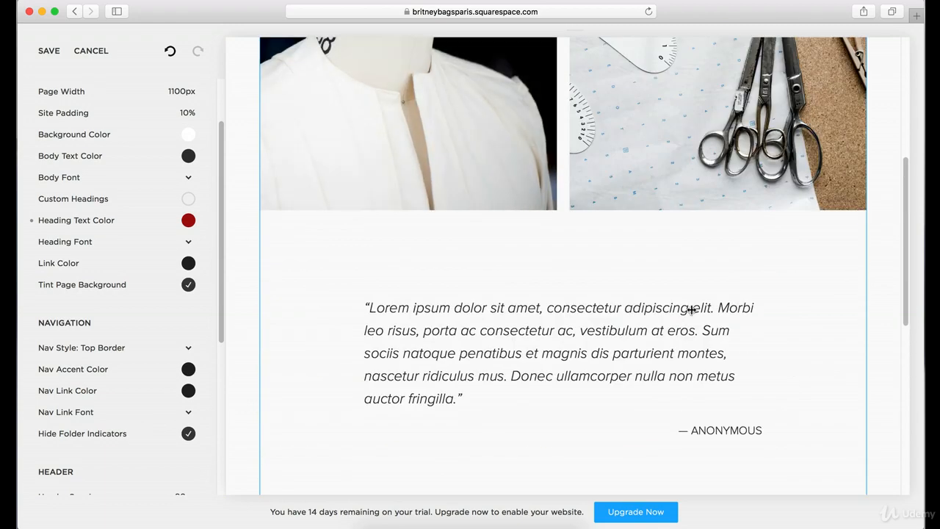
scroll(693, 253, down, 1)
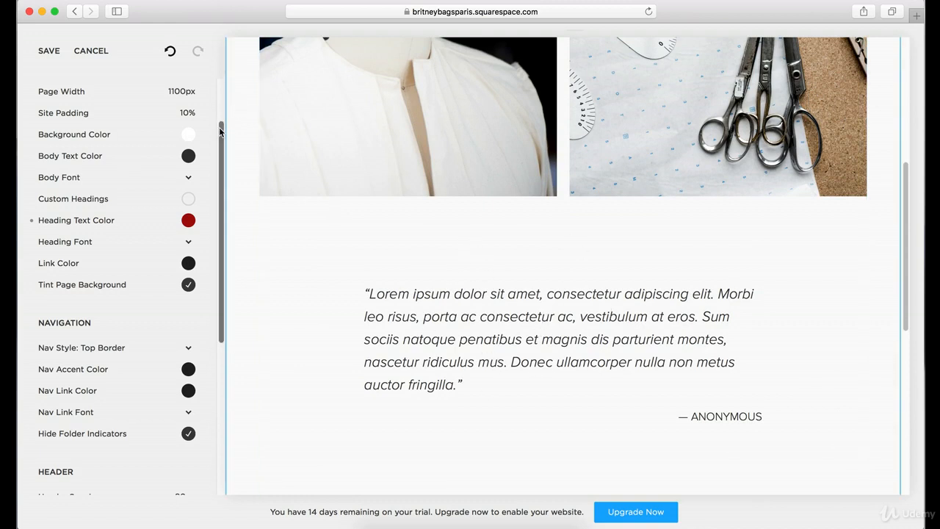
Step: Try the Line navigation style for the site, followed by the Box style
drag(219, 127, 220, 137)
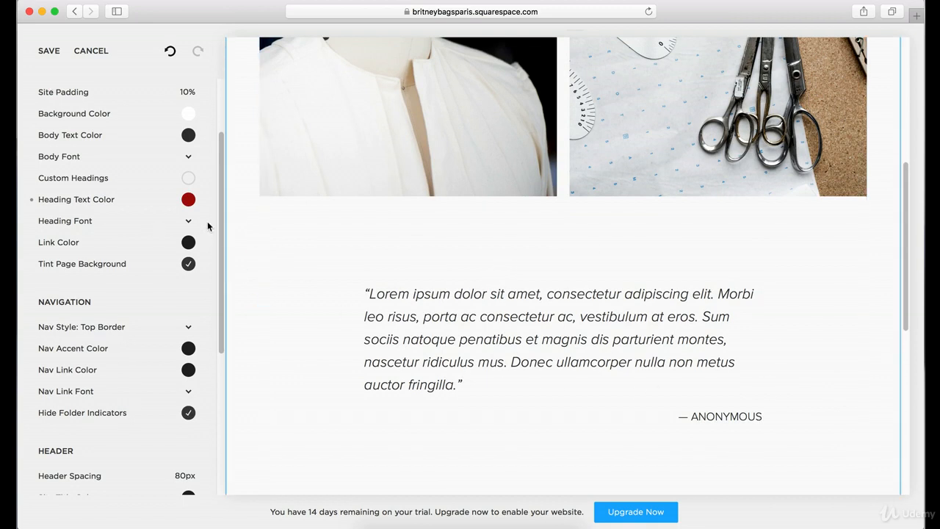
drag(219, 221, 204, 313)
scroll(410, 179, up, 5)
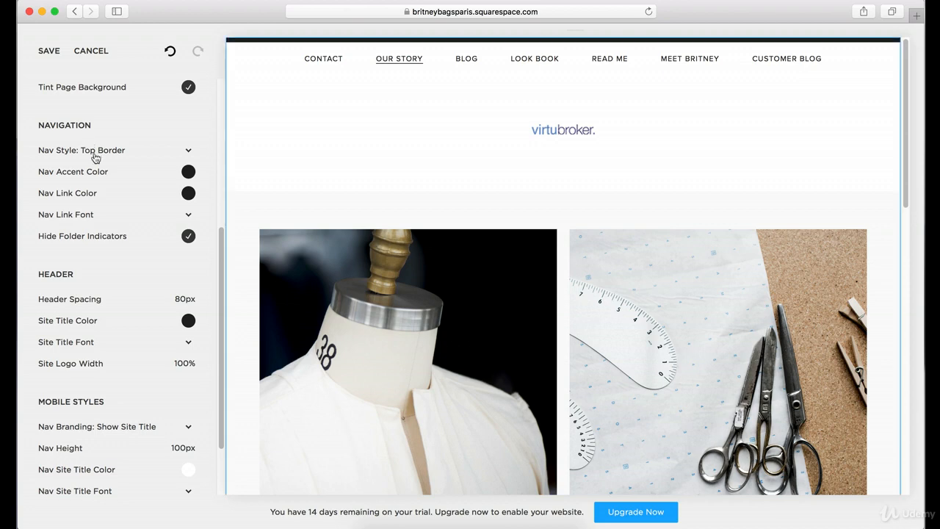
click(191, 151)
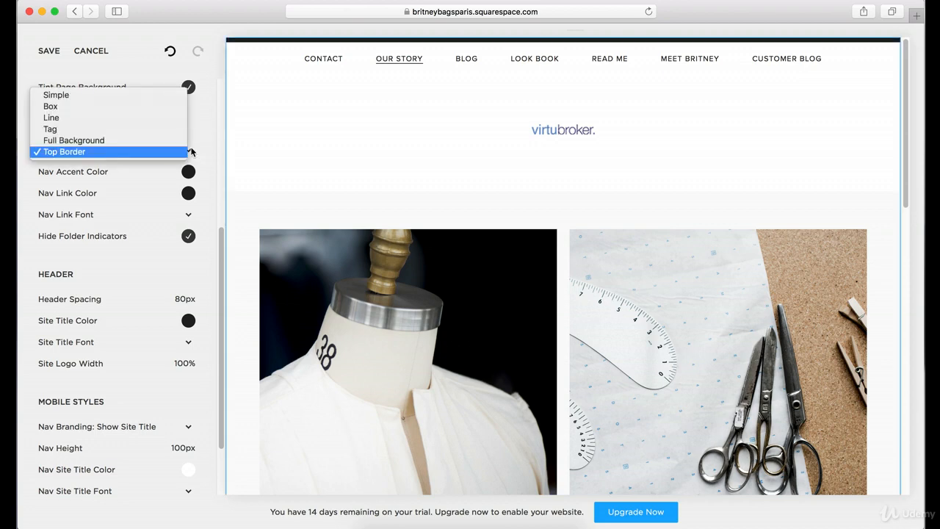
click(132, 116)
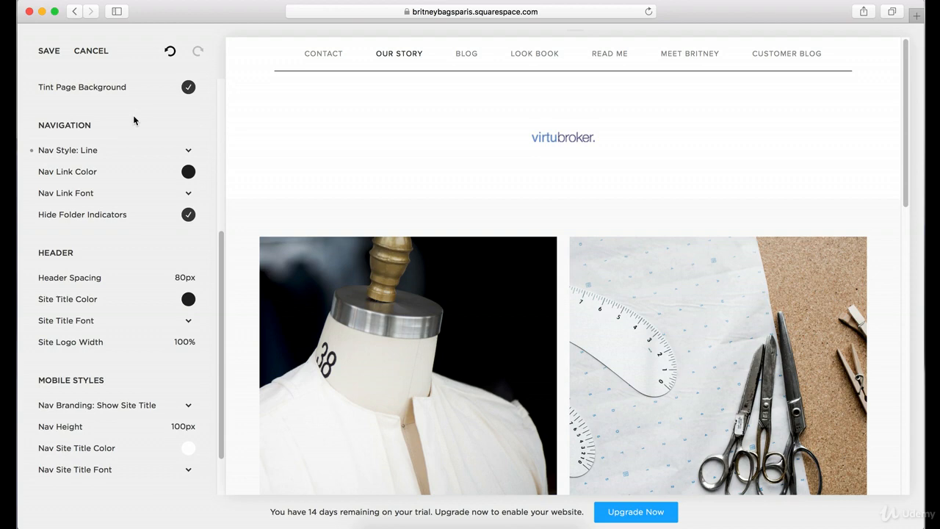
click(188, 150)
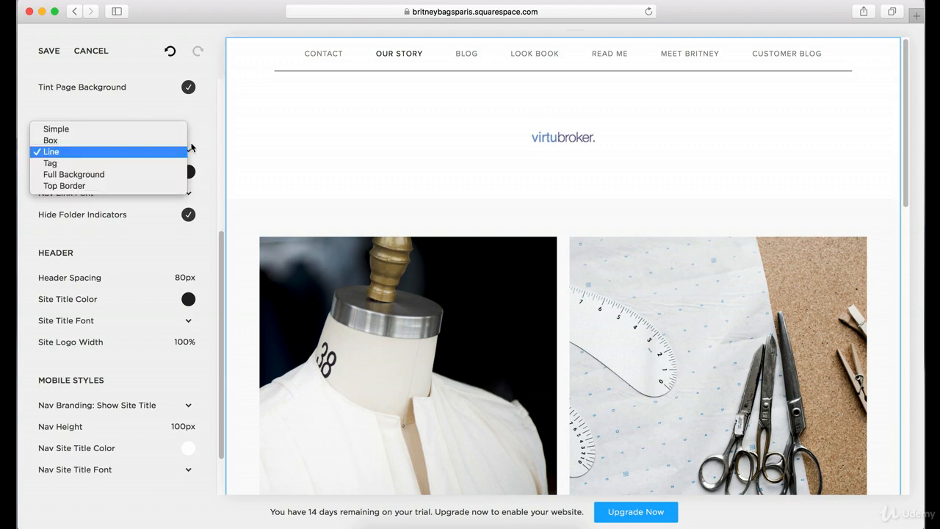
click(126, 139)
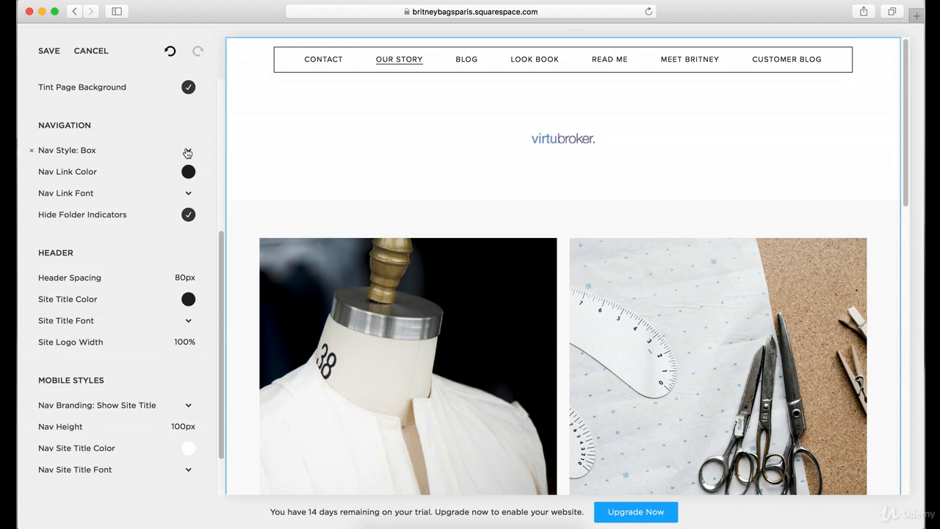
Step: Switch the navigation style to Simple, followed by Full Background
click(188, 150)
click(153, 141)
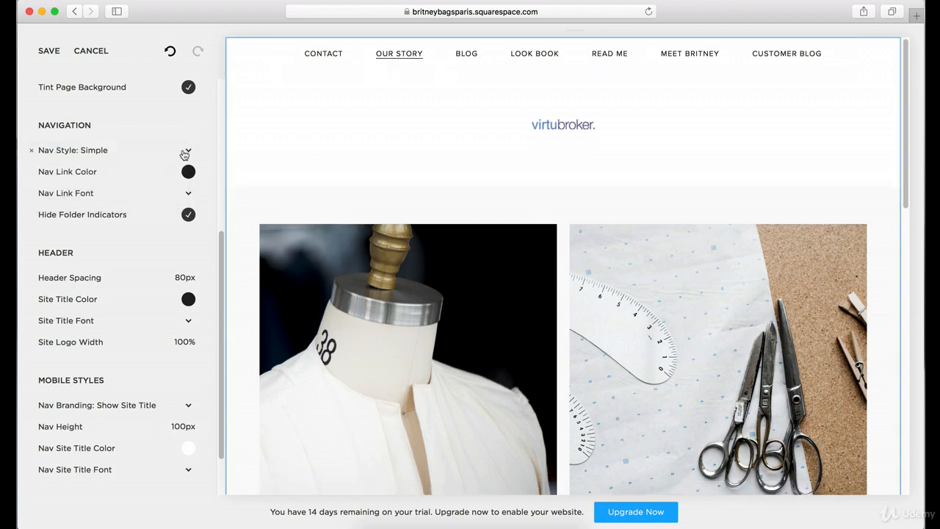
click(190, 151)
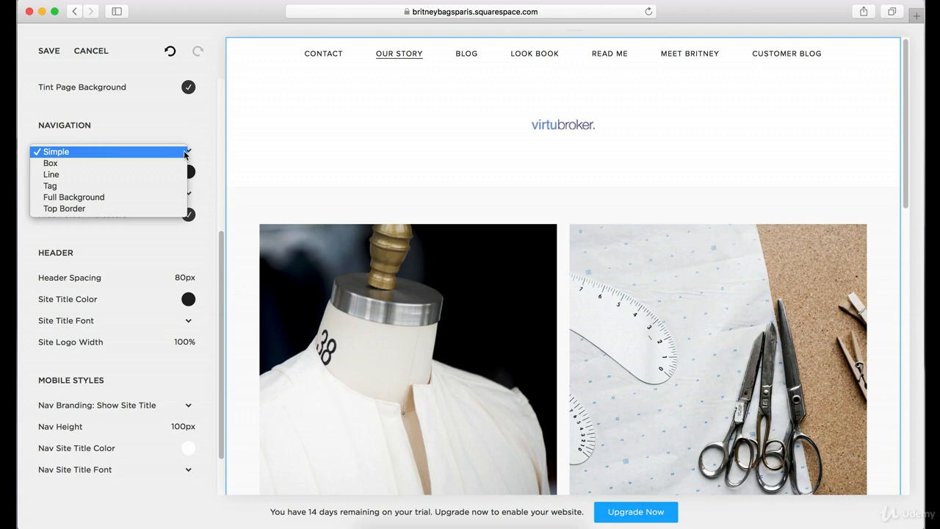
click(94, 197)
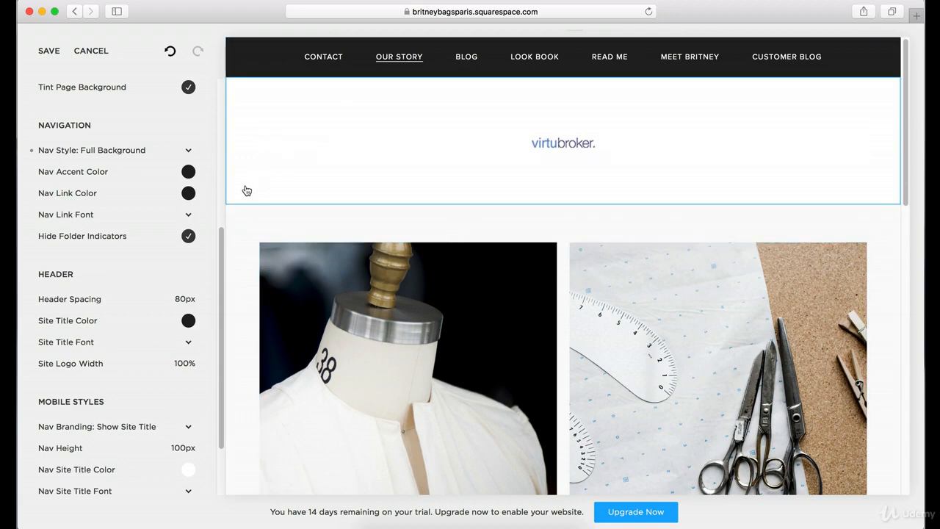
Step: Toggle the Hide Folder Indicators option for the navigation, leaving it enabled
scroll(193, 247, down, 1)
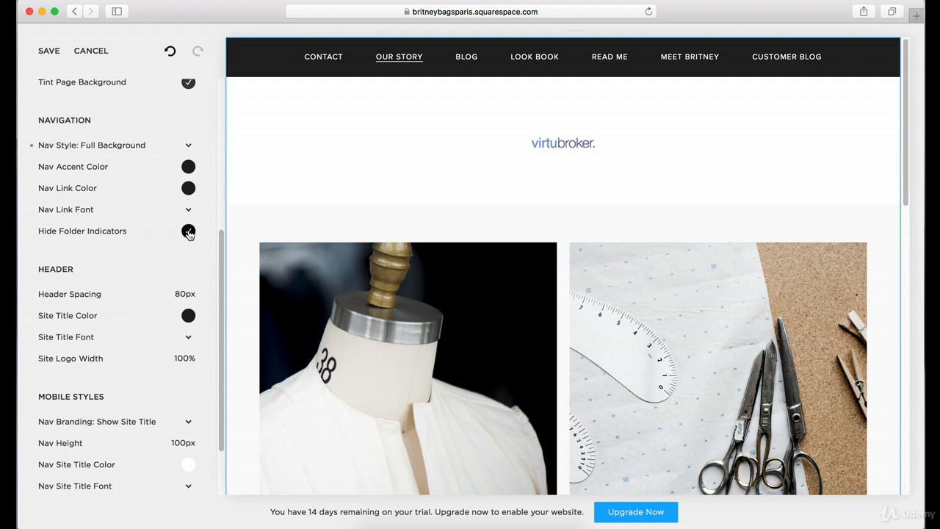
click(188, 231)
click(187, 239)
click(188, 232)
Step: Reduce the header spacing to 53px
scroll(191, 246, down, 3)
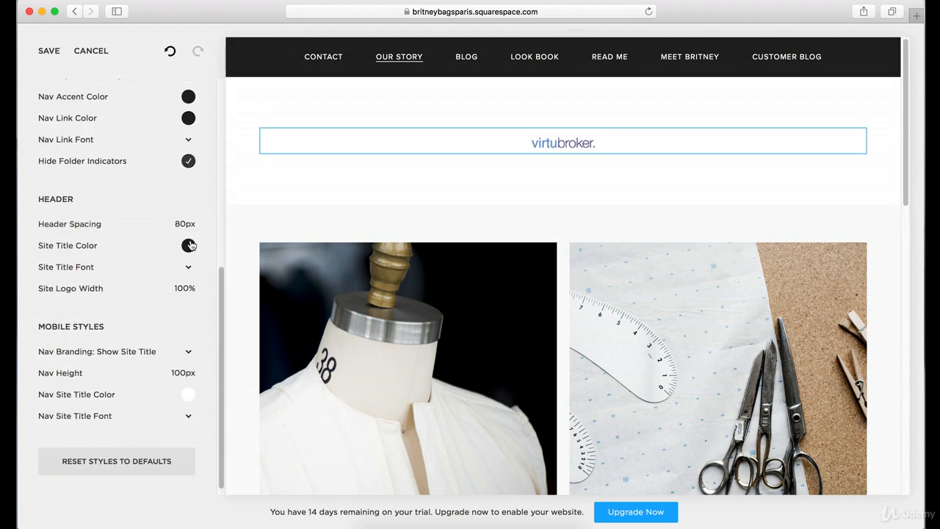
mouse_move(64, 228)
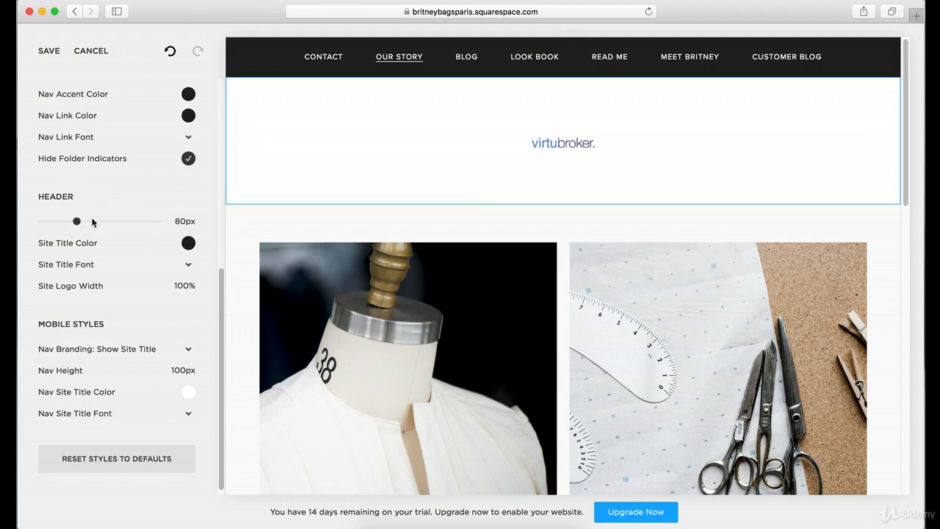
drag(78, 221, 57, 221)
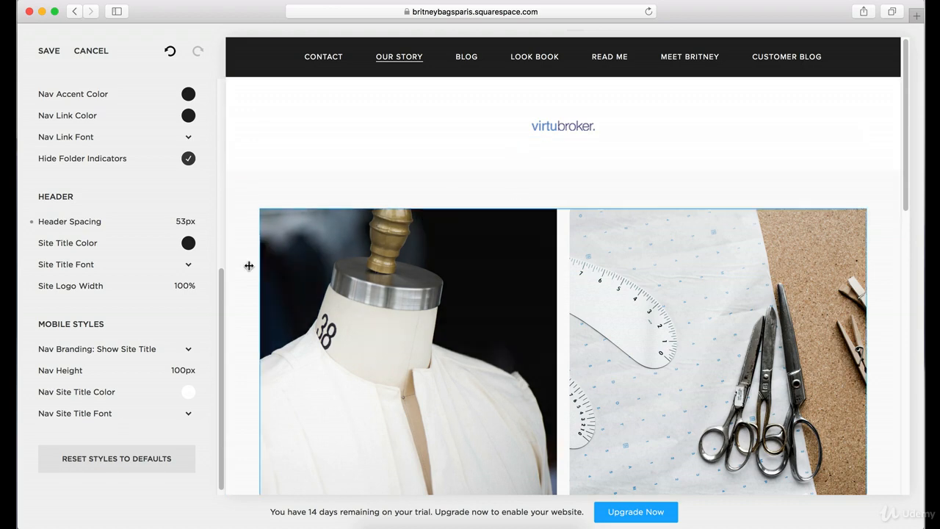
Step: Shrink the site logo width to 5% and restore it to 100%
mouse_move(98, 294)
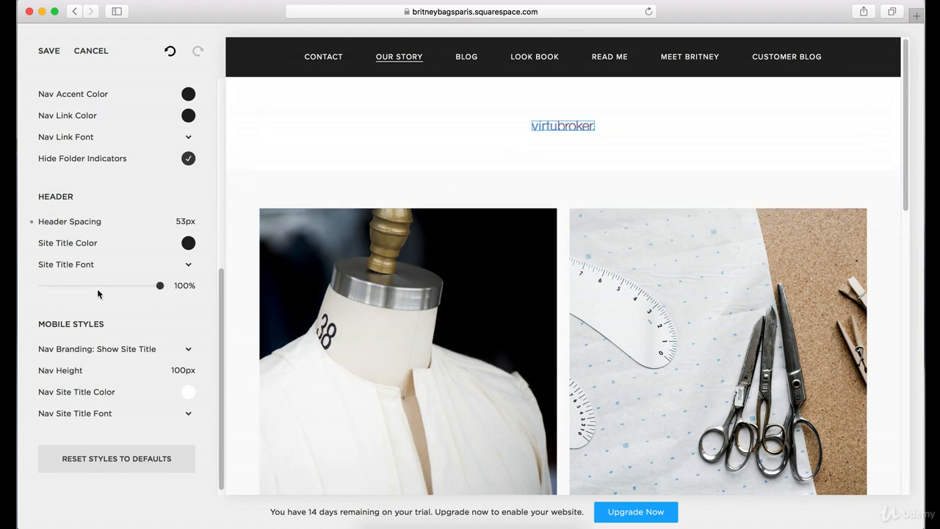
drag(160, 285, 44, 292)
mouse_move(73, 281)
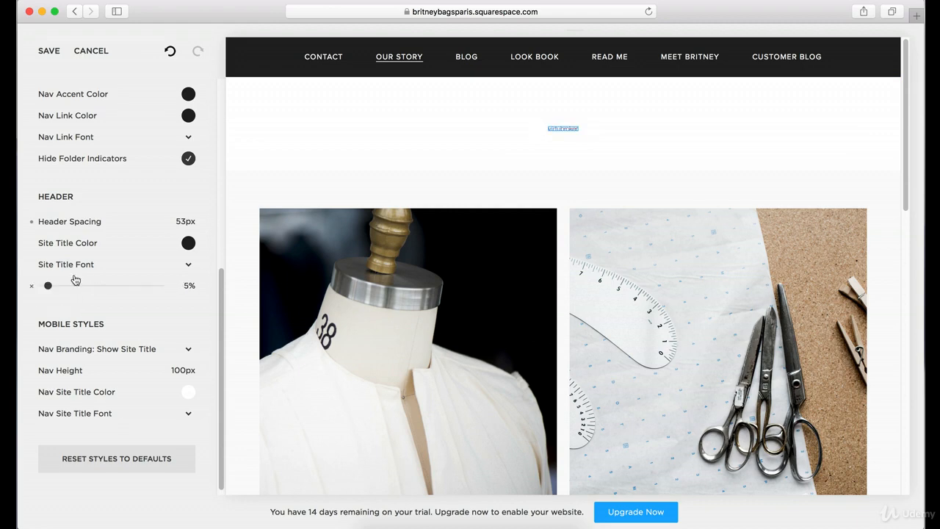
drag(49, 285, 160, 282)
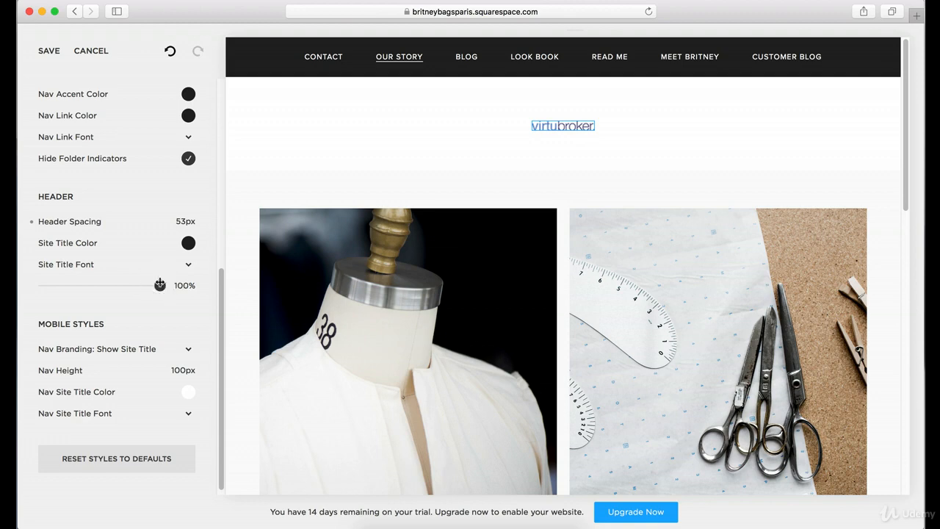
mouse_move(144, 281)
mouse_move(160, 285)
mouse_down()
mouse_move(141, 284)
mouse_move(170, 287)
mouse_up()
mouse_move(159, 286)
mouse_down()
mouse_move(31, 276)
mouse_move(94, 302)
mouse_move(135, 298)
mouse_move(130, 285)
mouse_move(166, 286)
mouse_up()
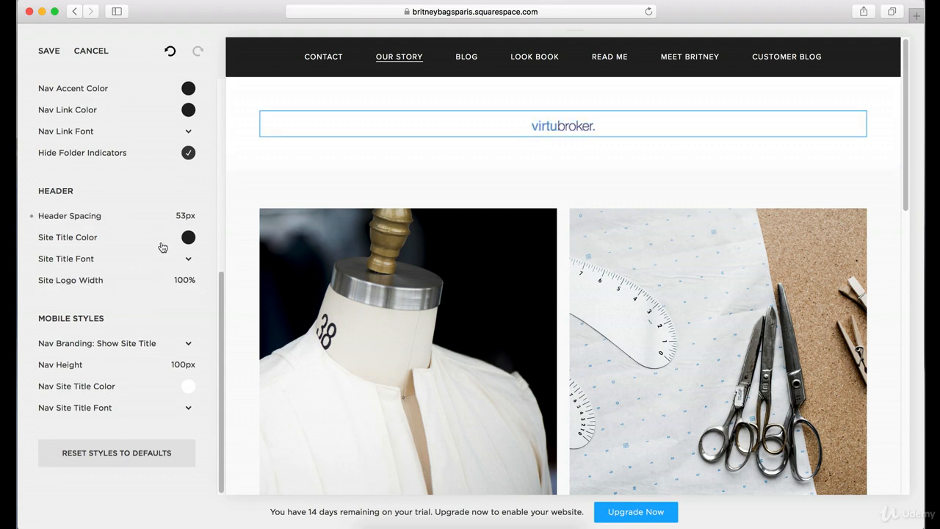
Step: Check the available Nav Branding choices for the mobile styles without selecting another one
mouse_move(98, 218)
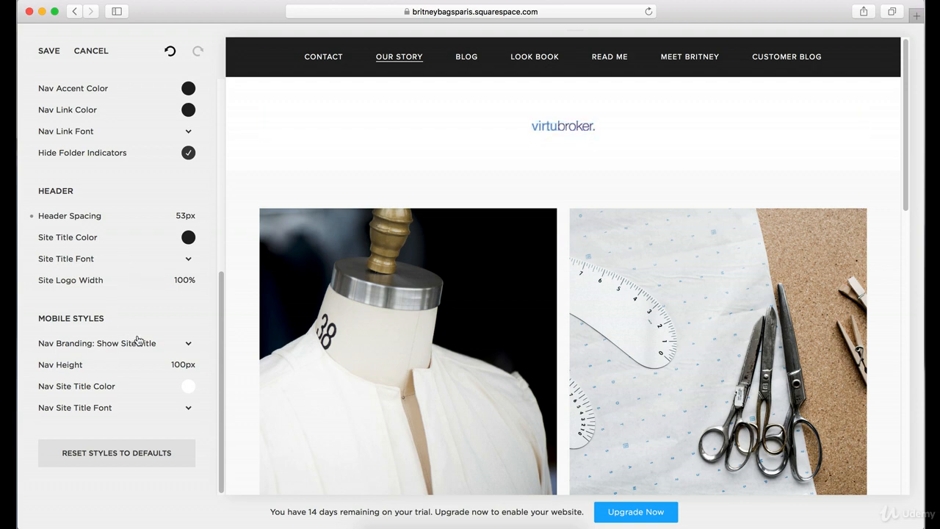
click(189, 343)
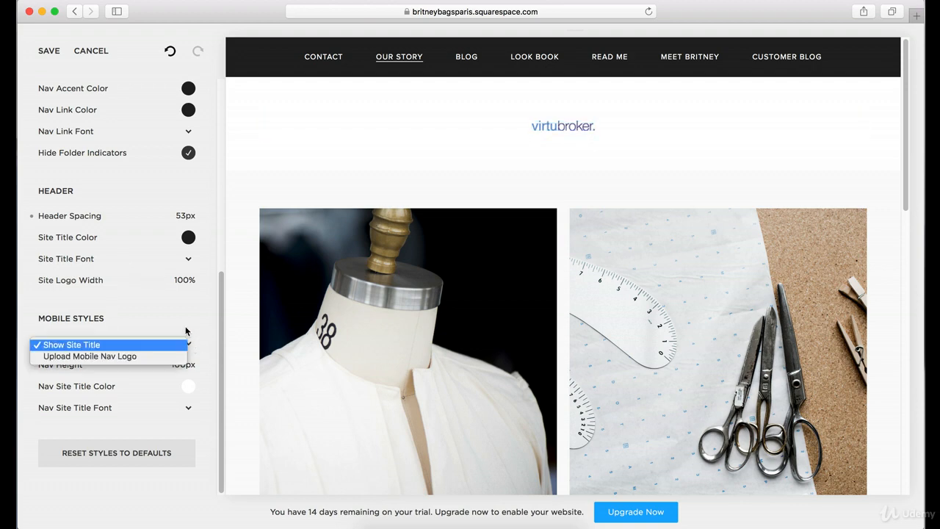
click(187, 332)
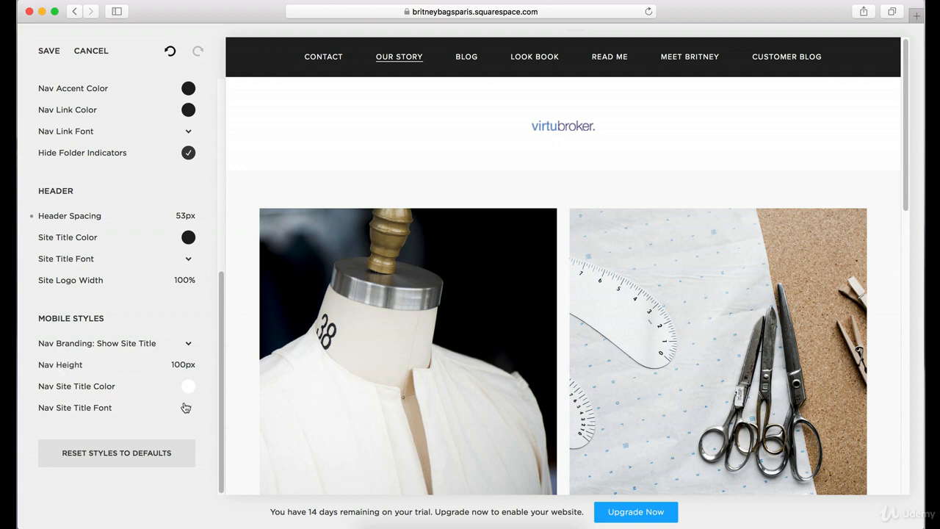
Step: Reset all site styles to the template defaults, confirm the reset, and check the Our Story page preview
mouse_move(195, 371)
scroll(151, 227, up, 5)
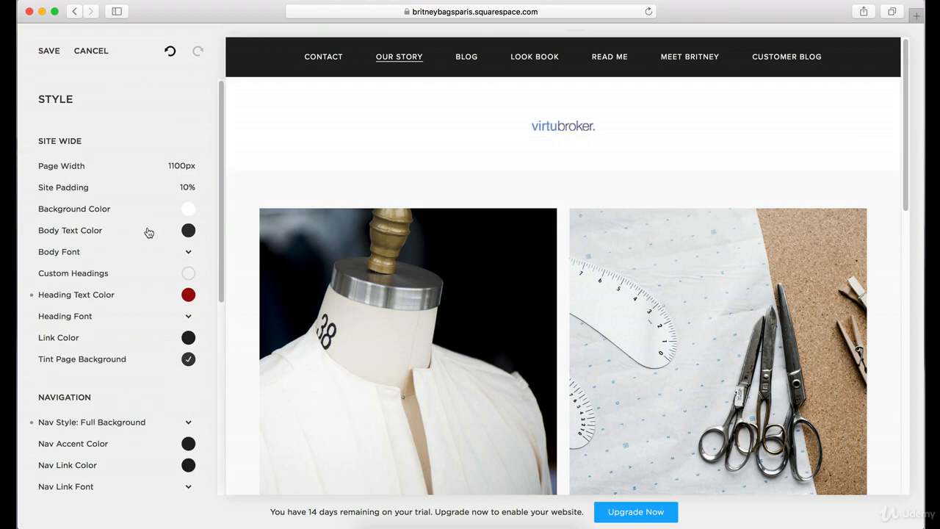
mouse_move(141, 166)
scroll(138, 171, down, 5)
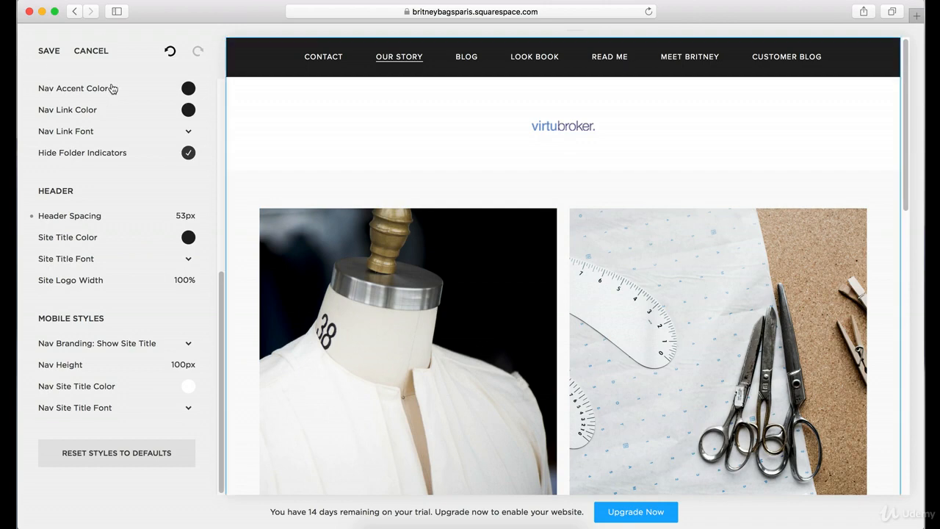
scroll(109, 101, up, 1)
scroll(109, 101, up, 3)
scroll(110, 97, down, 3)
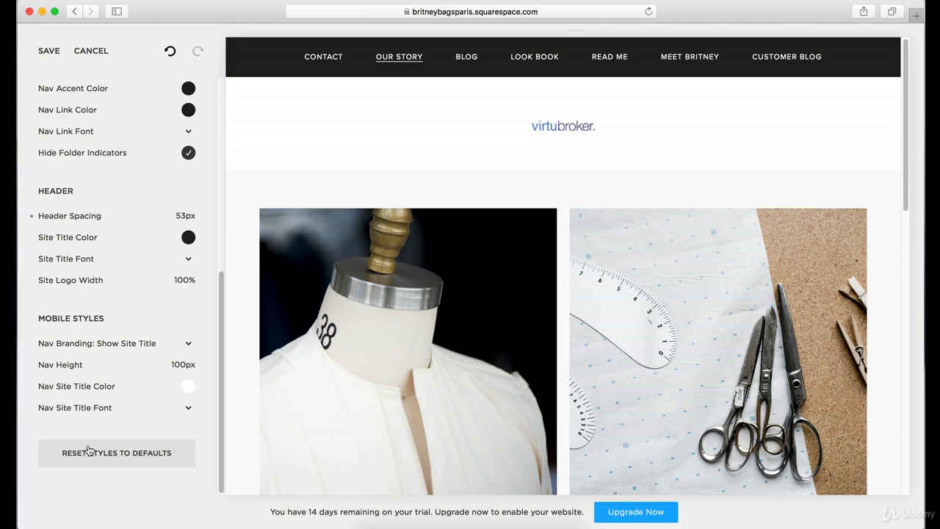
click(145, 456)
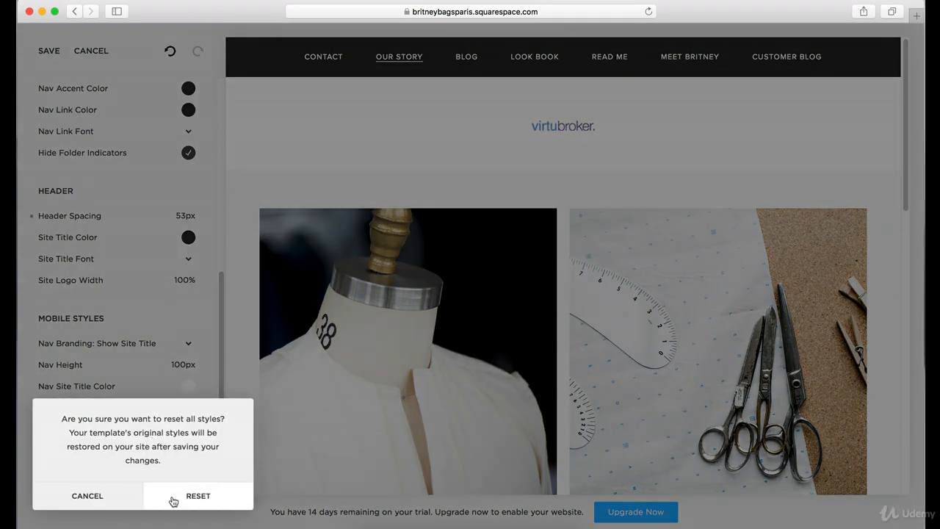
click(189, 497)
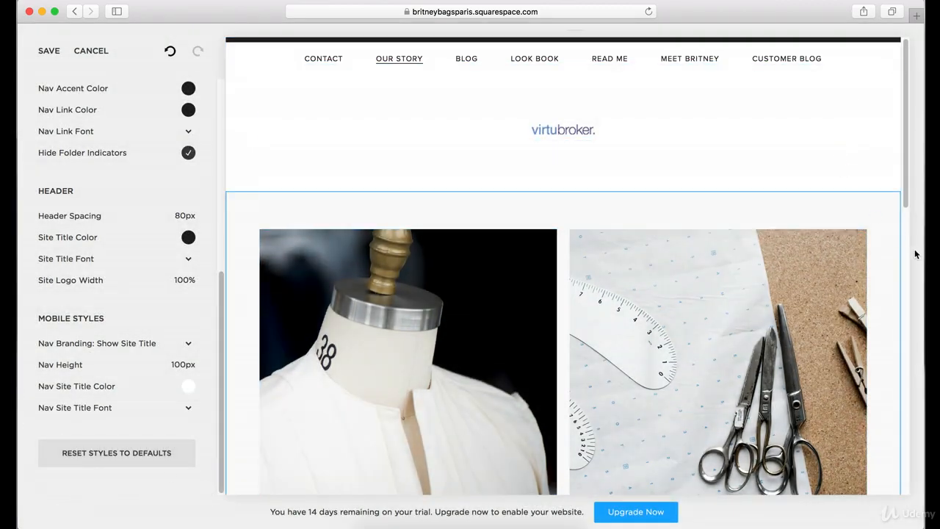
scroll(869, 237, down, 15)
scroll(863, 269, up, 15)
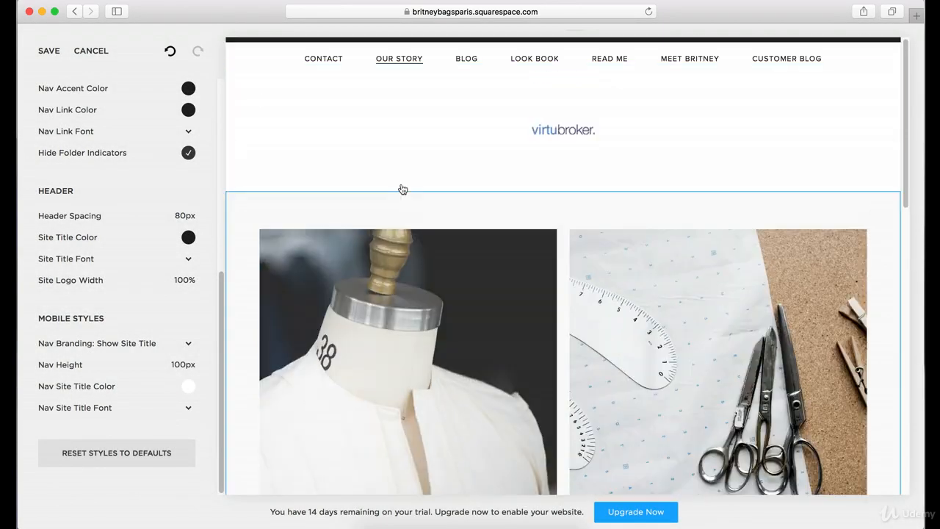
Step: Undo the last style action once and save the site styles
click(170, 52)
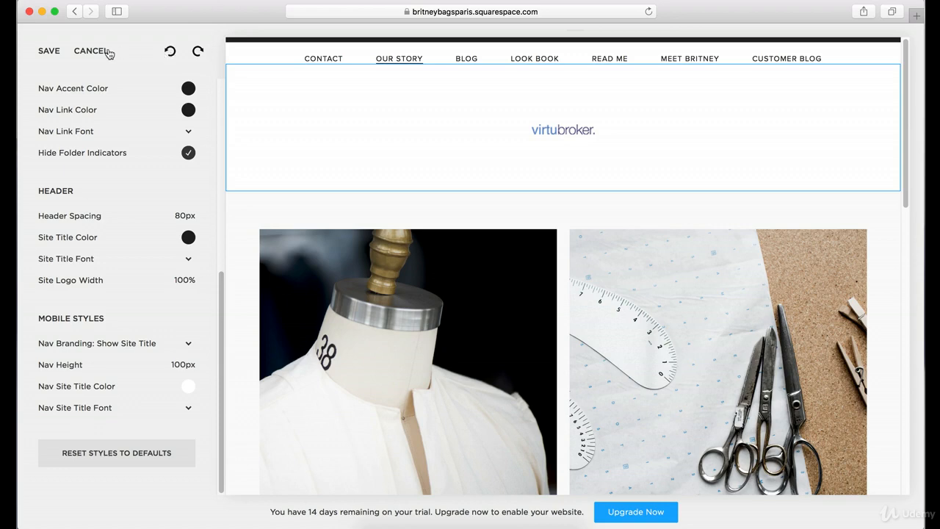
click(46, 53)
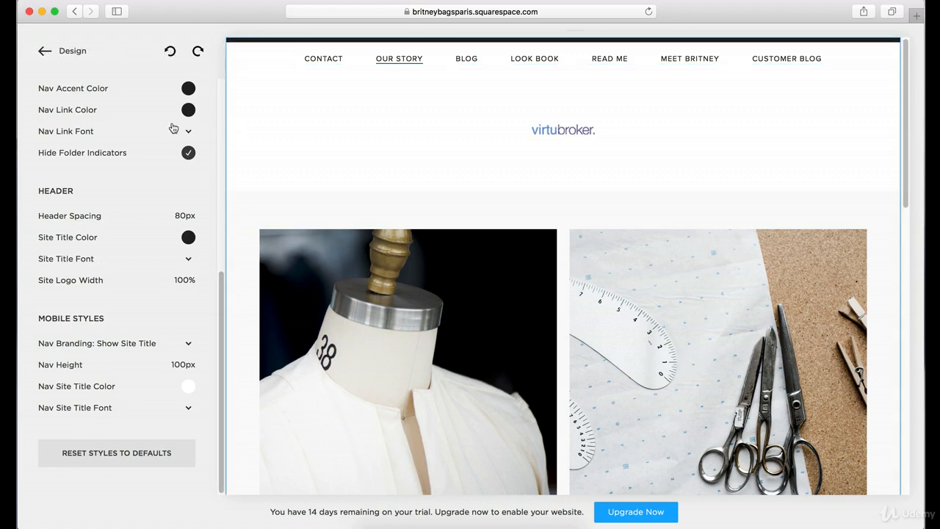
Step: Leave the Style Editor and Design settings and open the site's list of pages
click(71, 52)
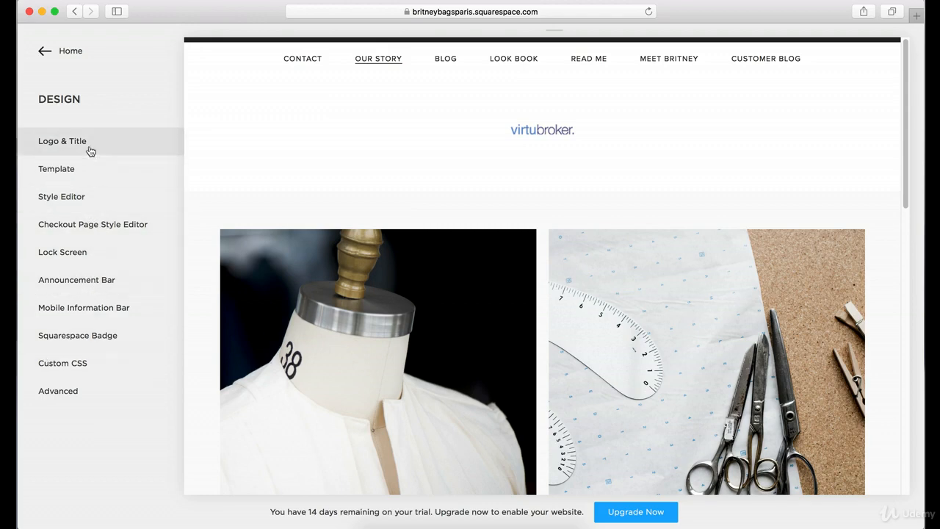
click(62, 73)
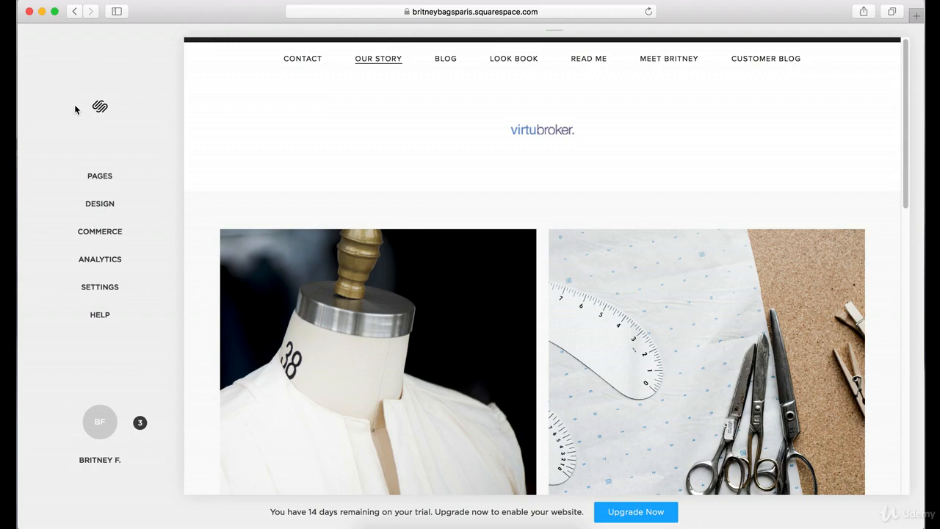
click(101, 178)
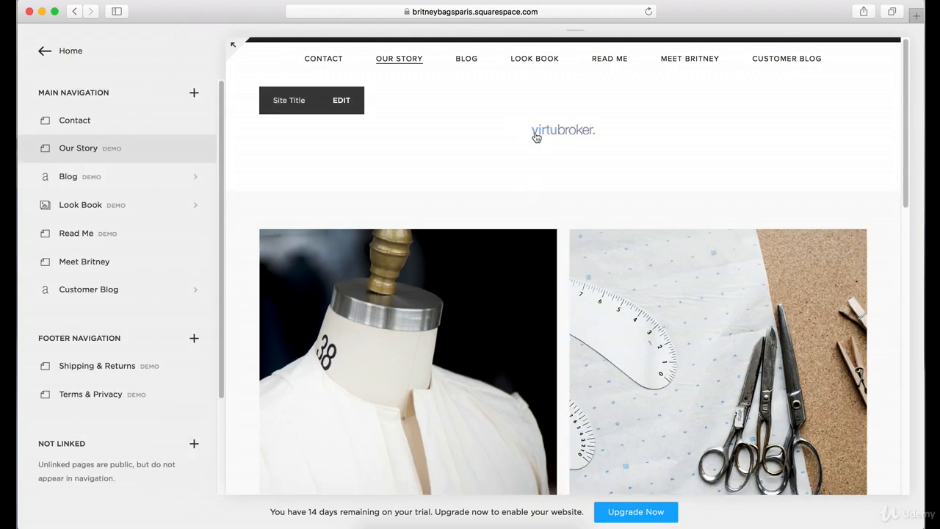
Step: Try to edit the Our Story page content and cancel out of modifying the demo content
scroll(499, 235, down, 15)
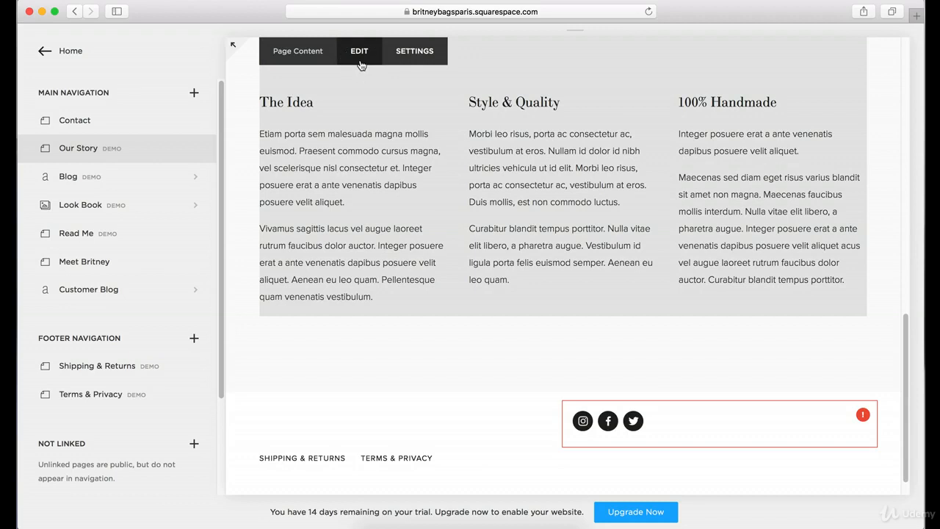
click(359, 53)
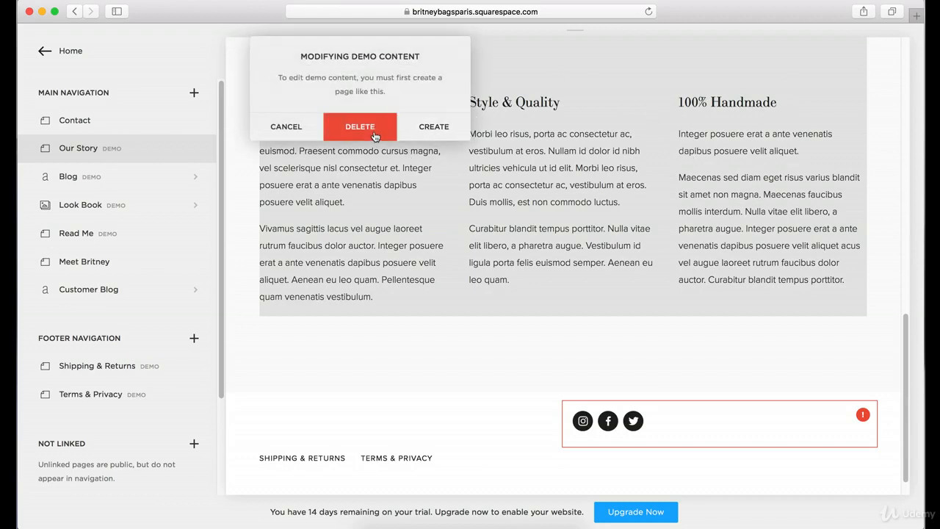
click(443, 155)
scroll(445, 162, up, 2)
click(353, 55)
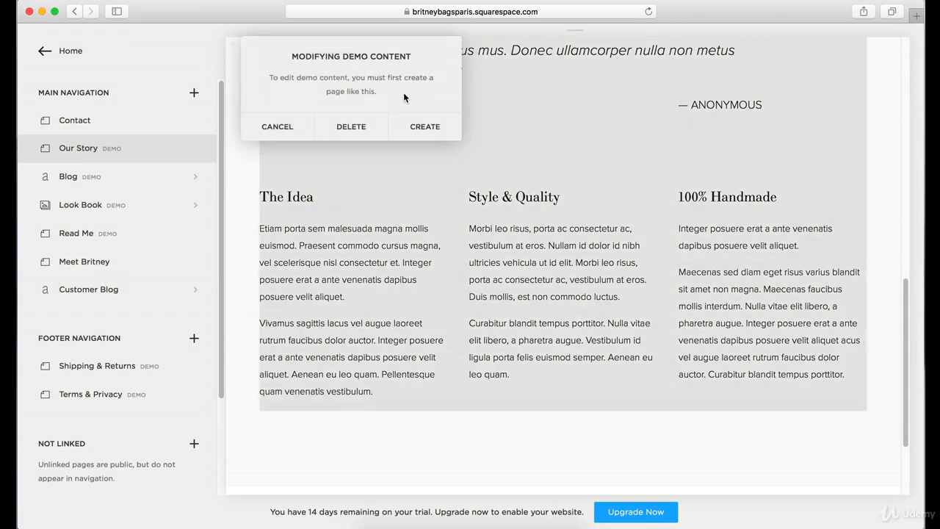
click(277, 126)
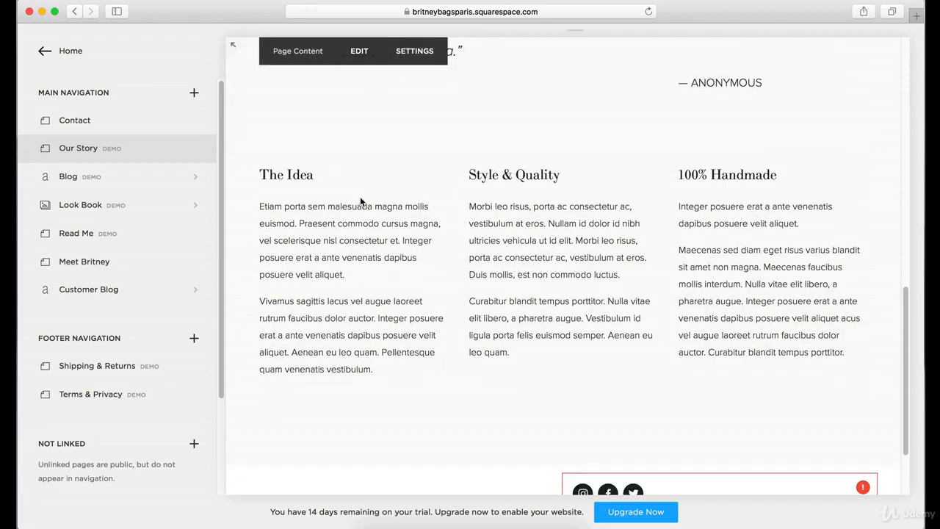
Step: Try once more to edit the Our Story page's content from its first section, and cancel modifying the demo content
scroll(362, 204, down, 3)
scroll(363, 205, up, 10)
scroll(364, 208, up, 3)
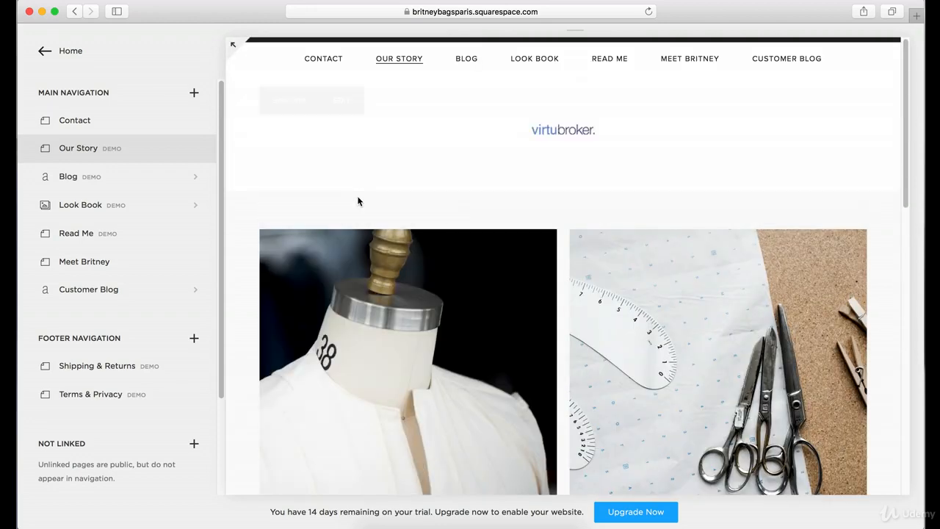
click(359, 213)
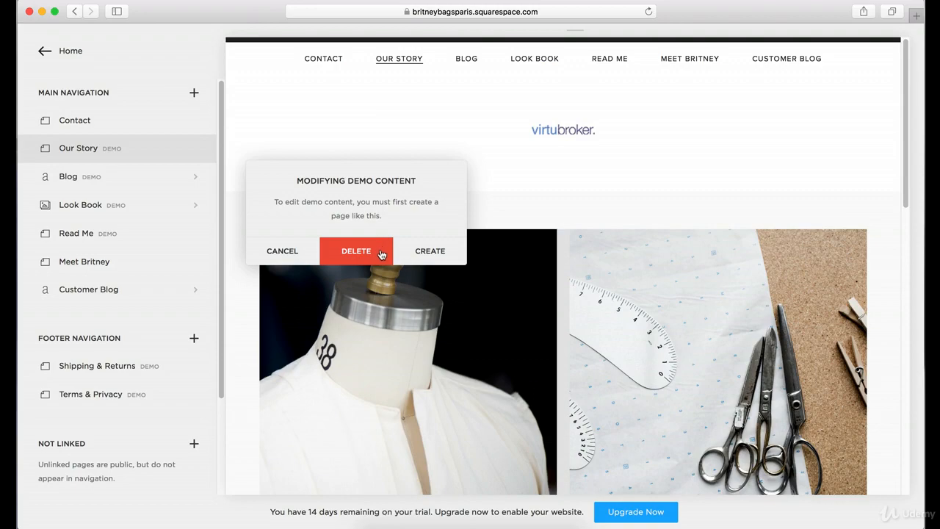
click(297, 254)
scroll(395, 233, down, 1)
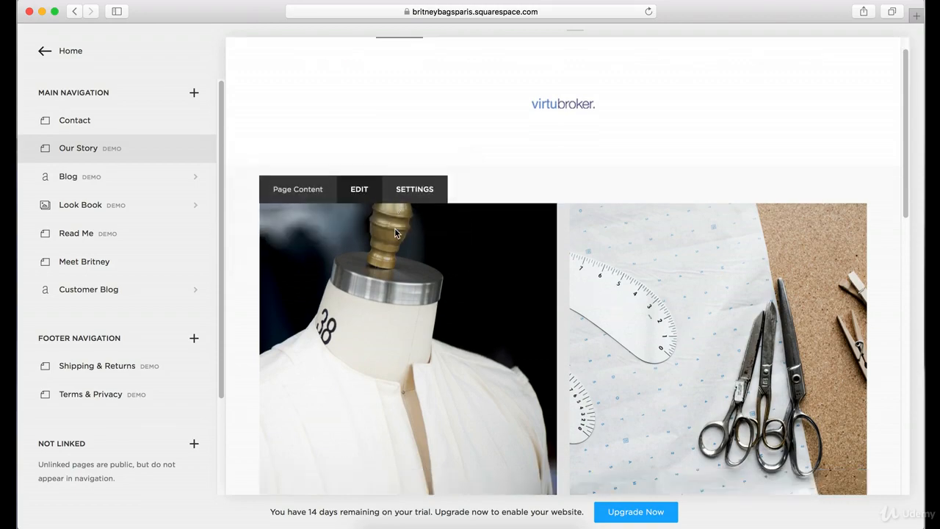
Step: Delete the Our Story demo page from the main navigation
scroll(395, 234, down, 5)
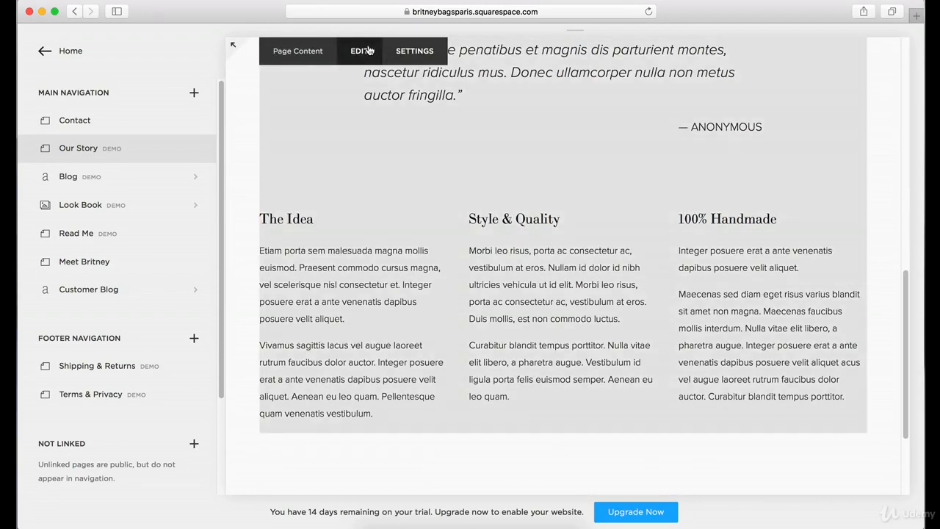
click(360, 58)
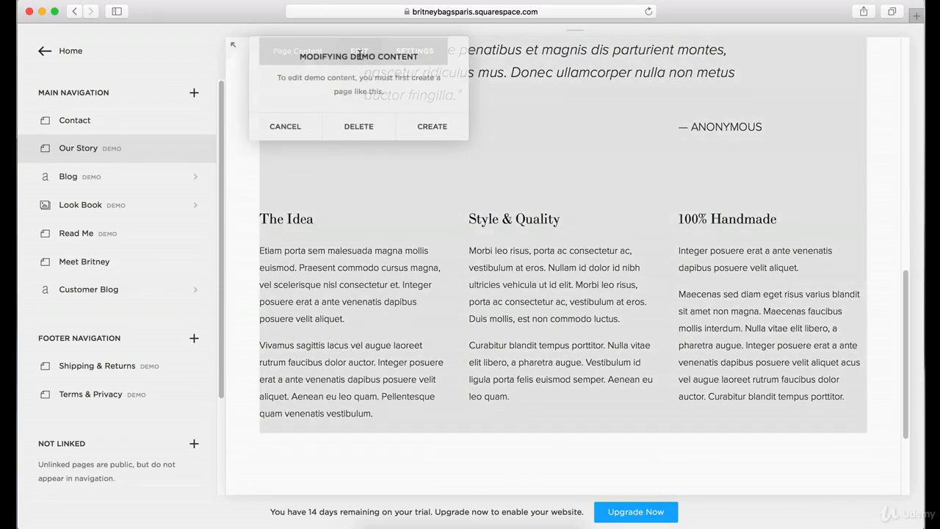
click(365, 139)
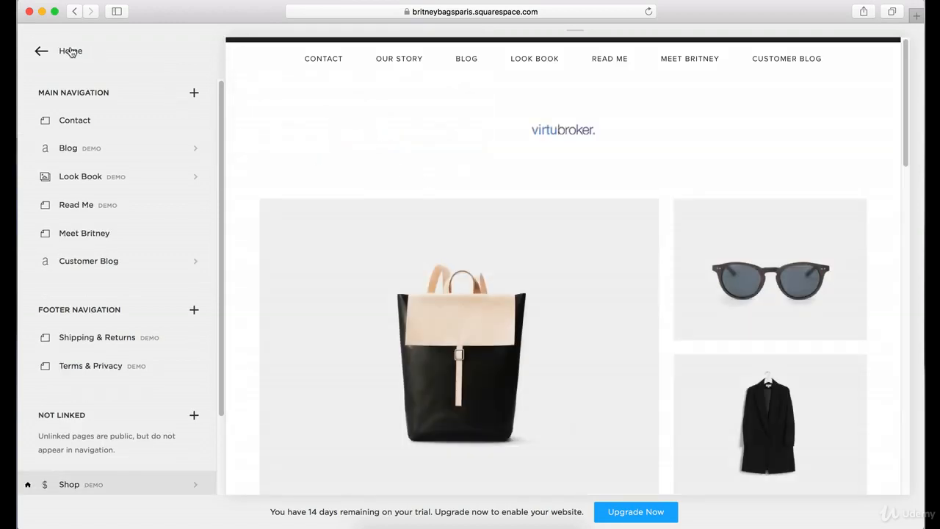
Step: Look over the products on the Shop page and open the Blog page in the site preview
scroll(364, 166, down, 10)
scroll(390, 168, up, 10)
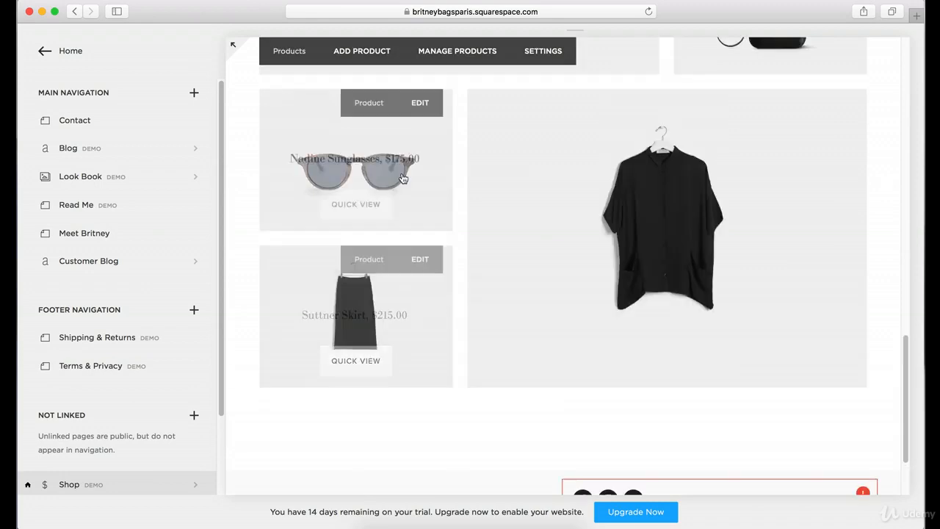
click(466, 59)
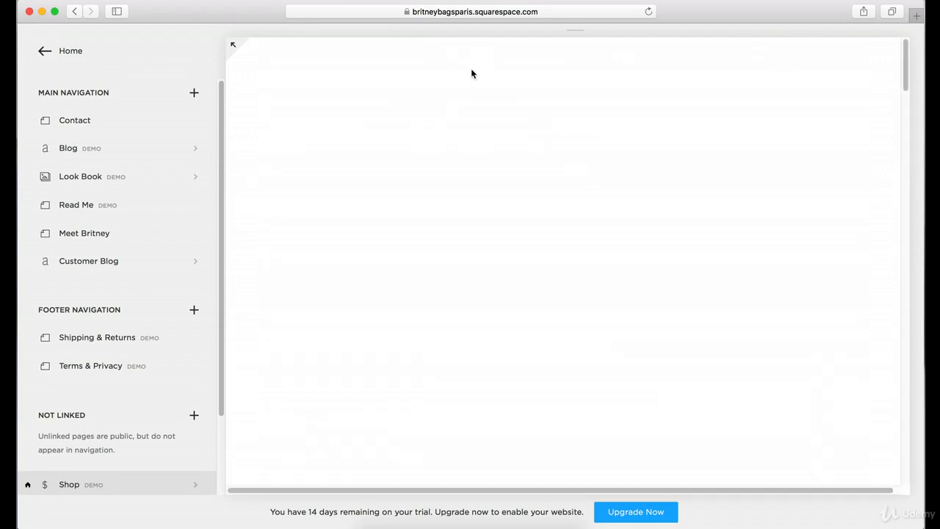
Step: Try to edit the New Product Sneak Peek! post, cancel modifying the demo content, and open the post
scroll(486, 202, down, 2)
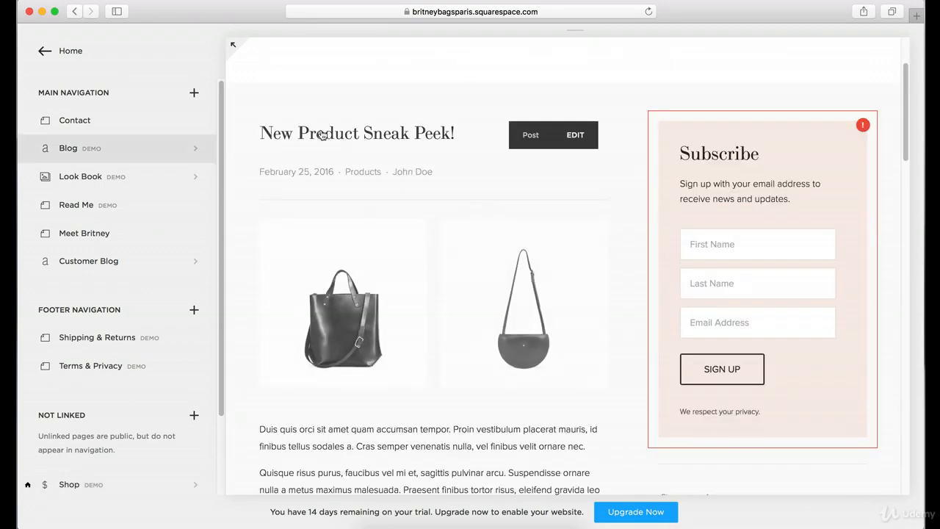
click(572, 134)
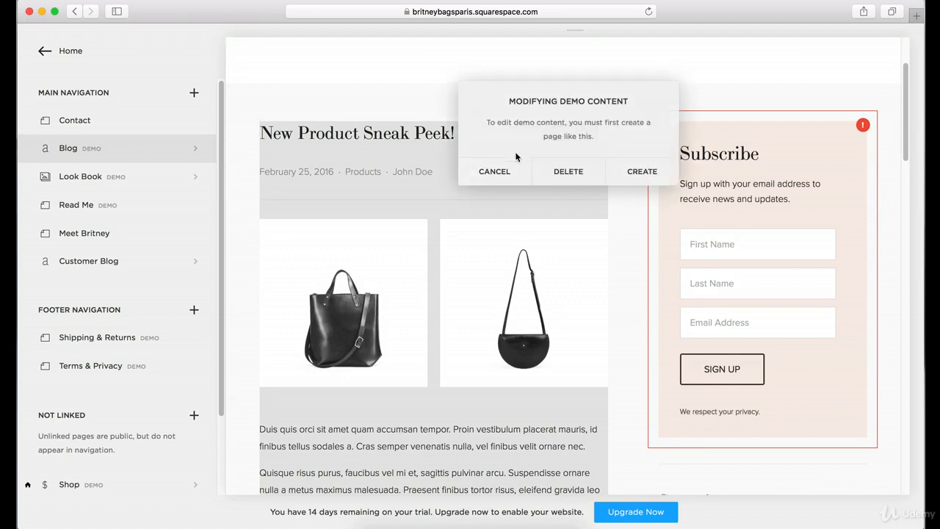
click(426, 192)
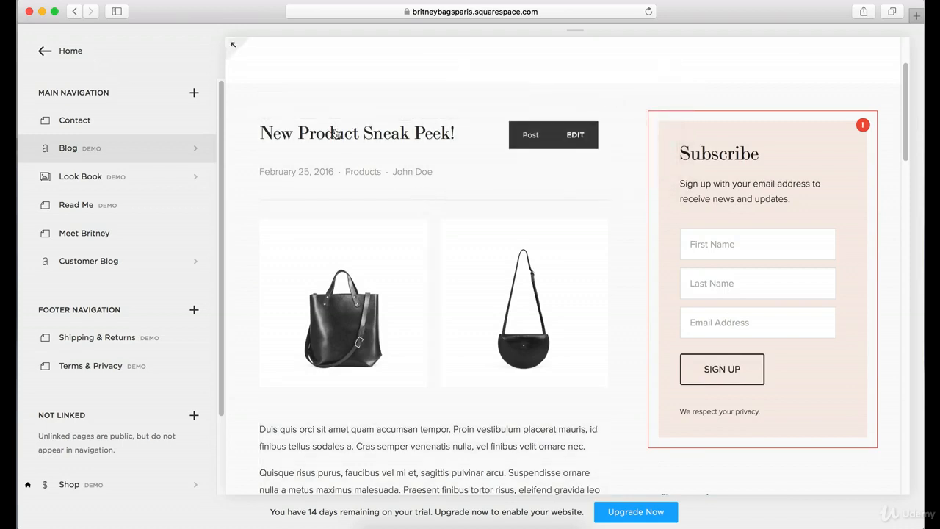
click(335, 134)
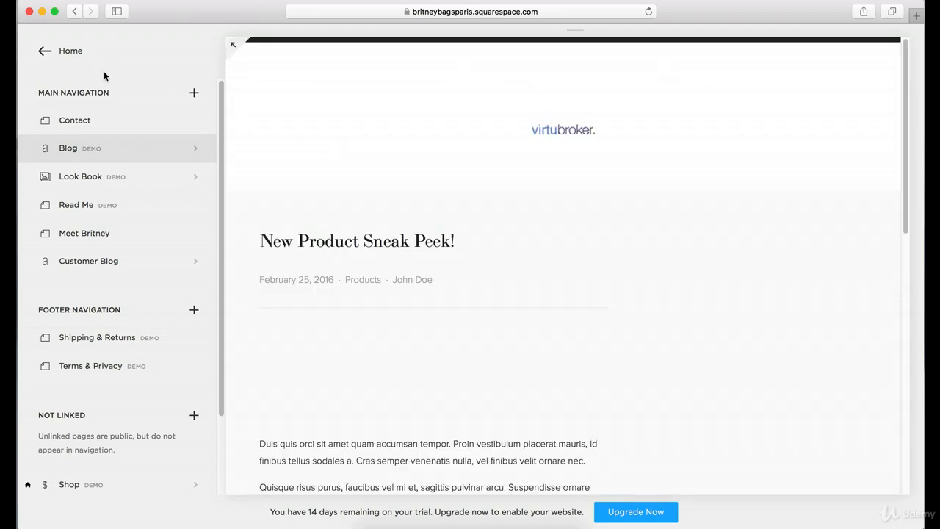
Step: Return to the main menu, display the owner's Meet page, and open its page content for editing
click(74, 52)
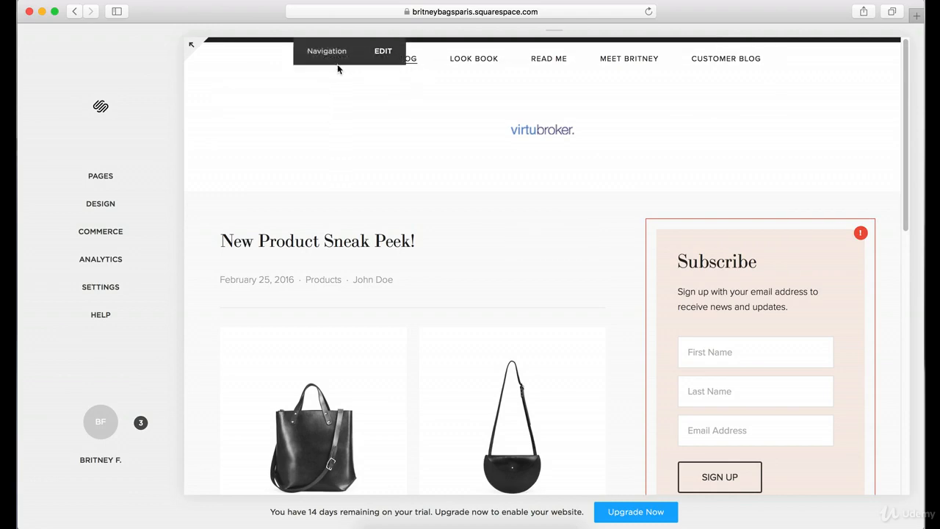
click(656, 62)
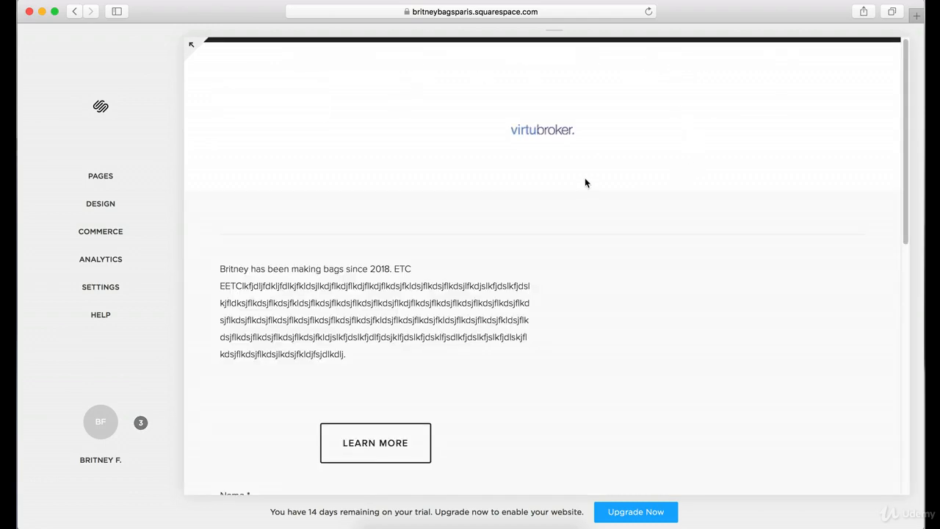
click(326, 219)
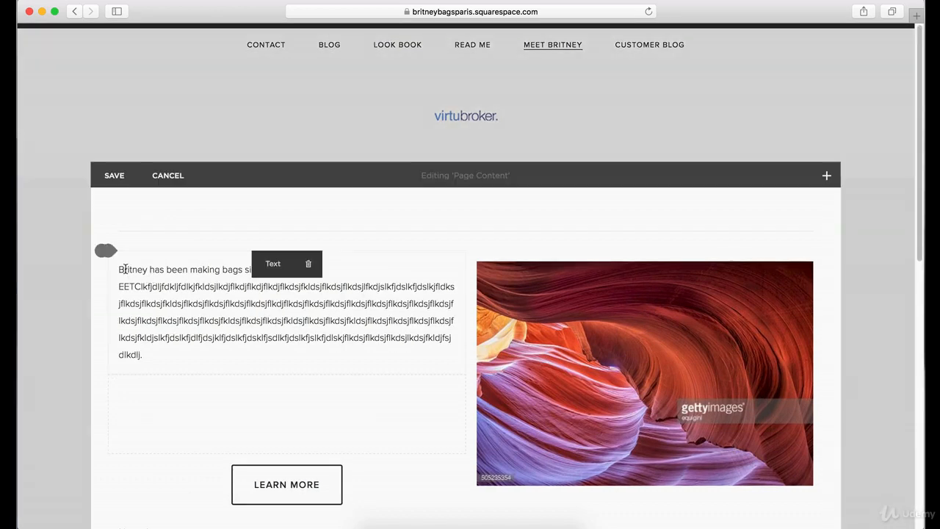
Step: Select parts of the page's introductory paragraph and examine the available text styles without applying any
click(128, 268)
drag(120, 270, 443, 345)
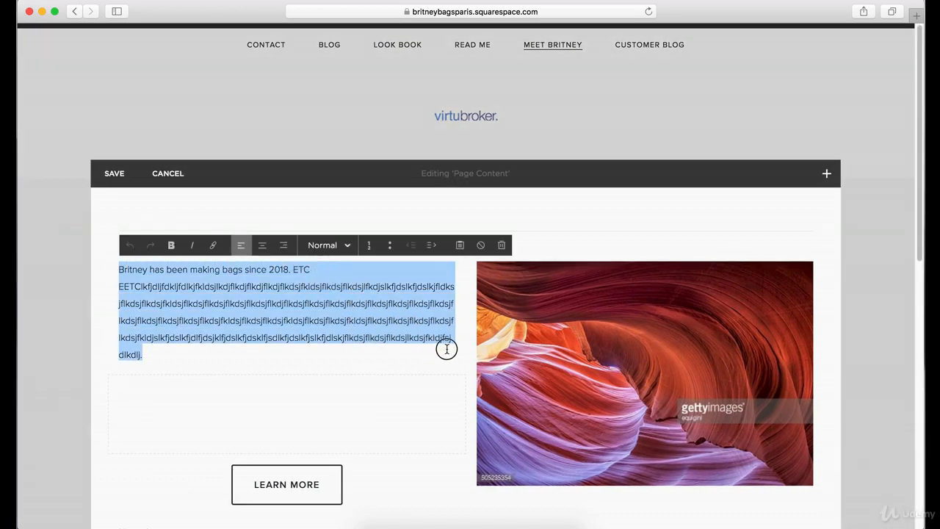
click(399, 332)
drag(171, 286, 335, 321)
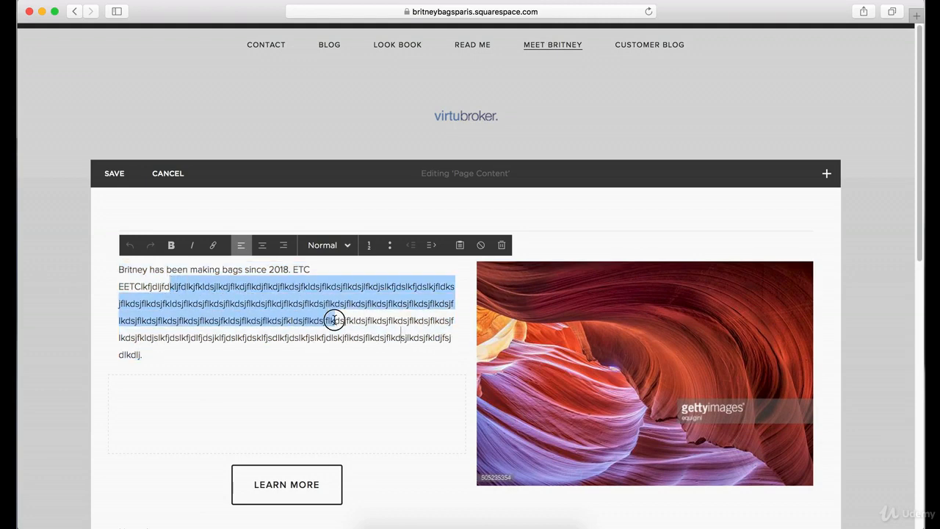
click(347, 246)
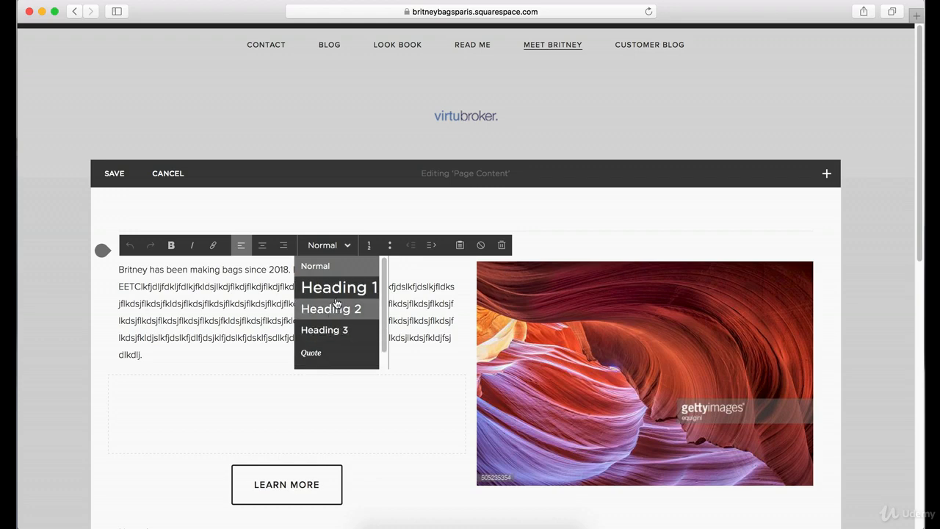
click(409, 303)
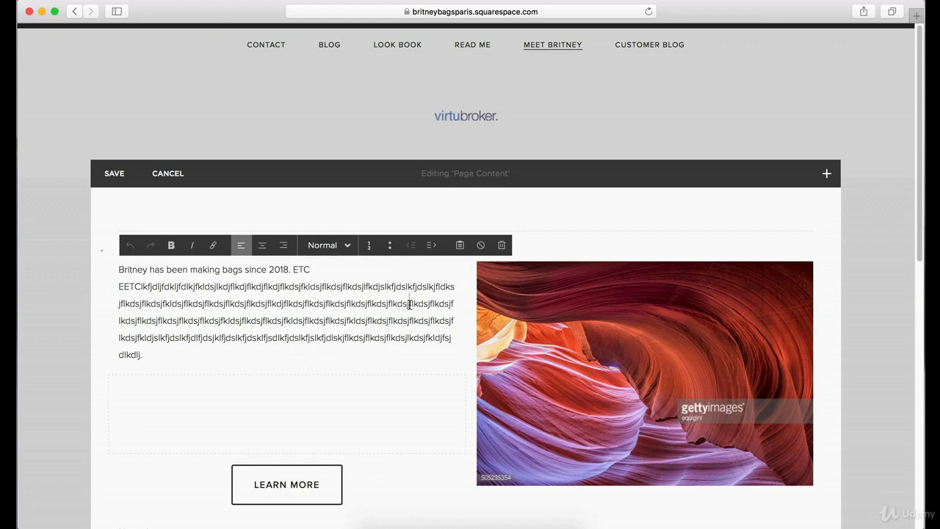
click(329, 246)
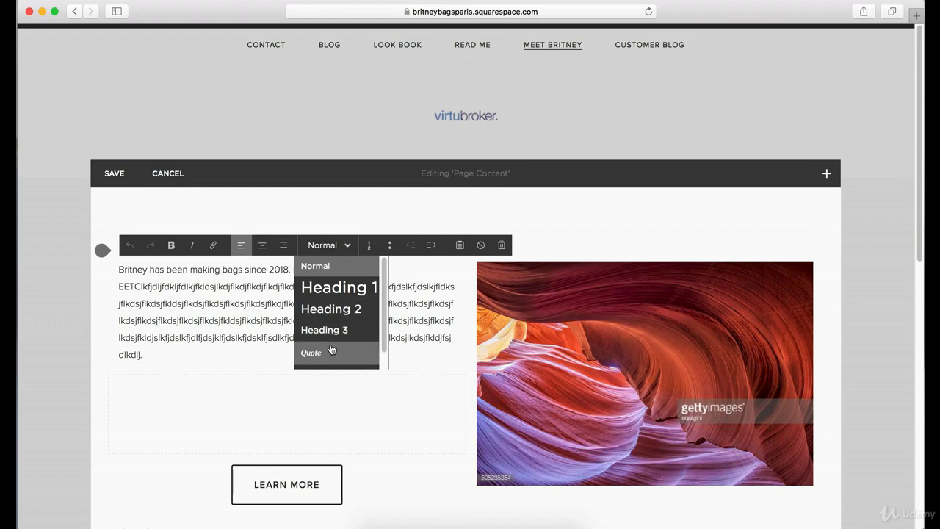
click(249, 299)
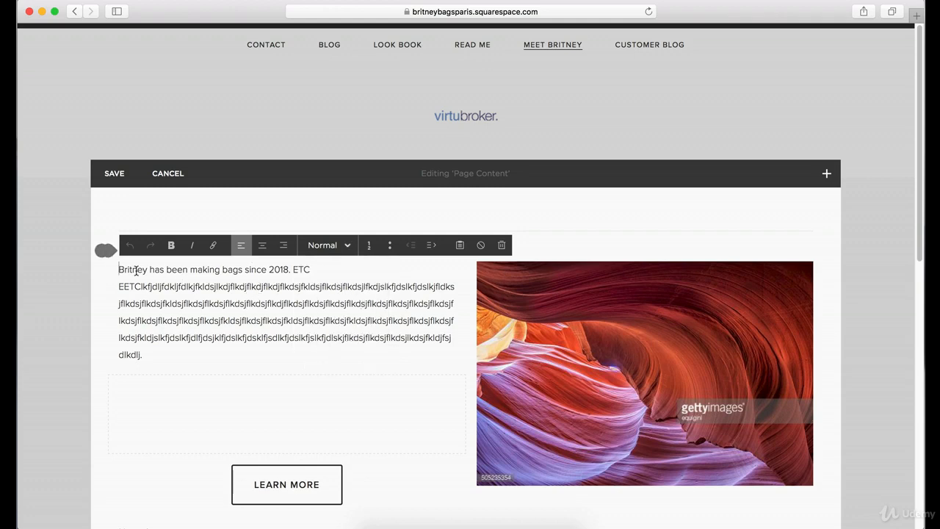
Step: Add a line reading TITLE above the introductory paragraph and remove the surplus blank lines between them
key(Return)
key(Return)
key(Return)
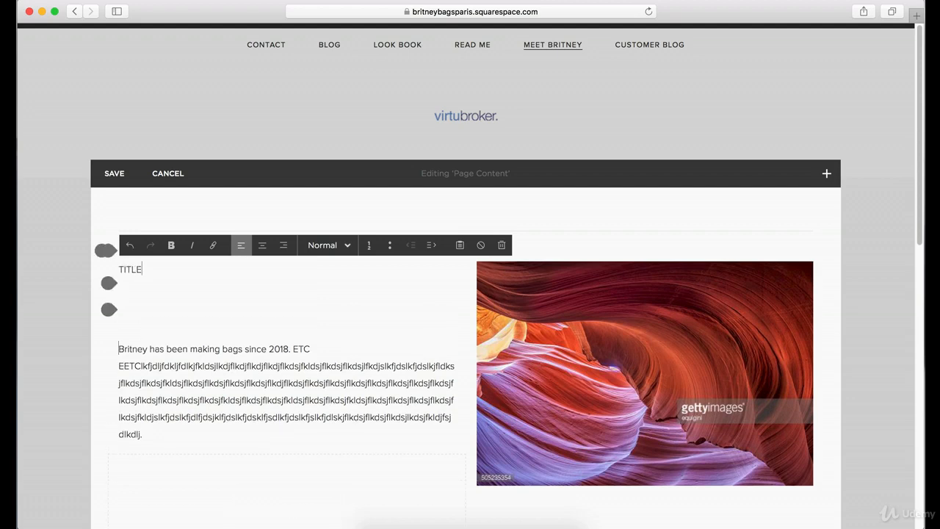
key(Delete)
key(Delete)
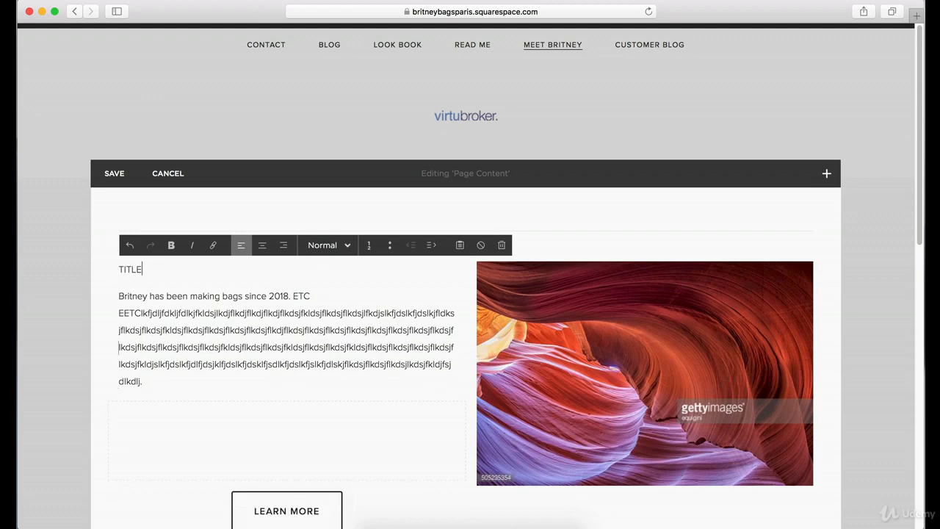
Step: Format the TITLE line as Heading 1
double_click(132, 269)
click(329, 245)
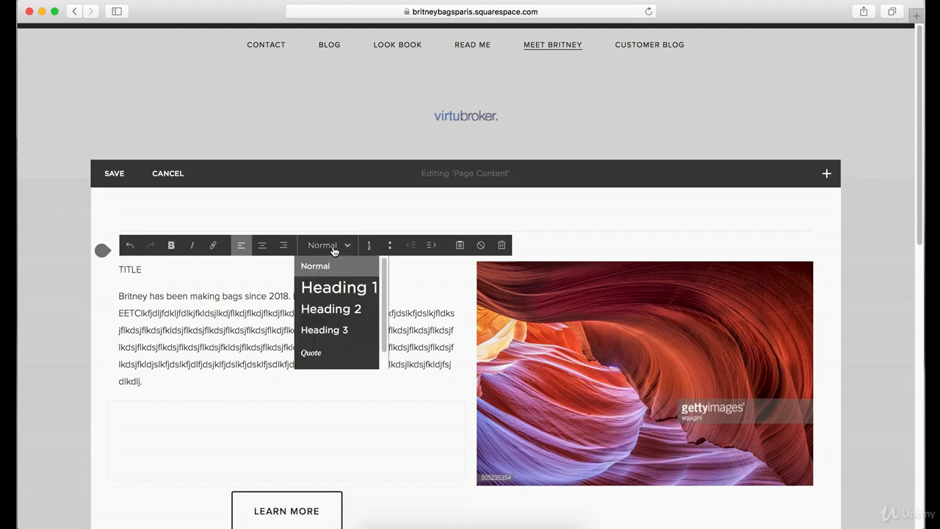
click(334, 286)
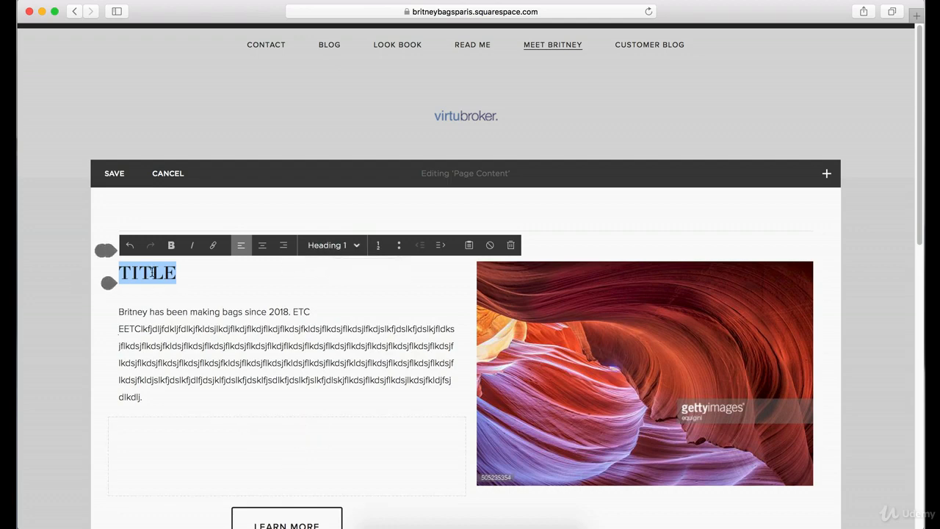
Step: Change the TITLE line to Heading 2 and from there to Heading 3
click(357, 247)
click(329, 307)
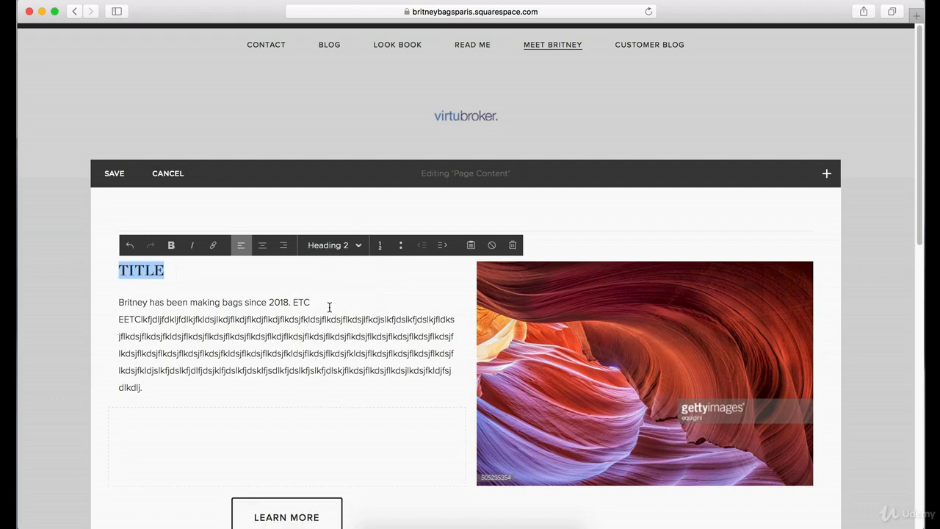
click(338, 247)
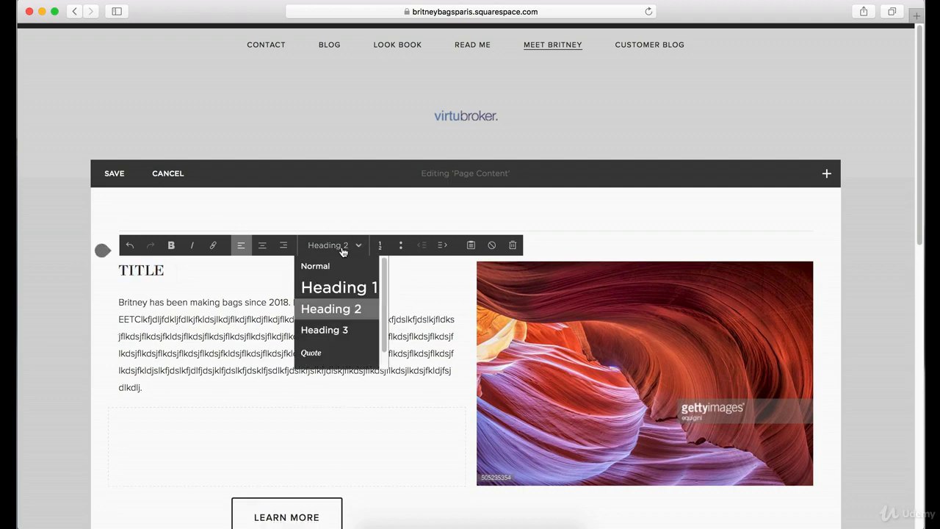
click(323, 330)
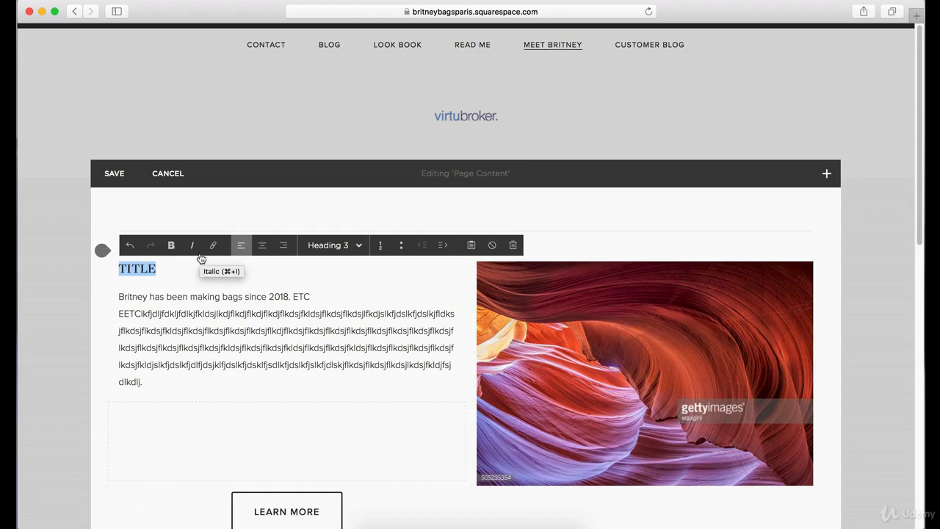
Step: Switch the TITLE line back to Heading 1 for comparison and return it to Heading 3
click(326, 247)
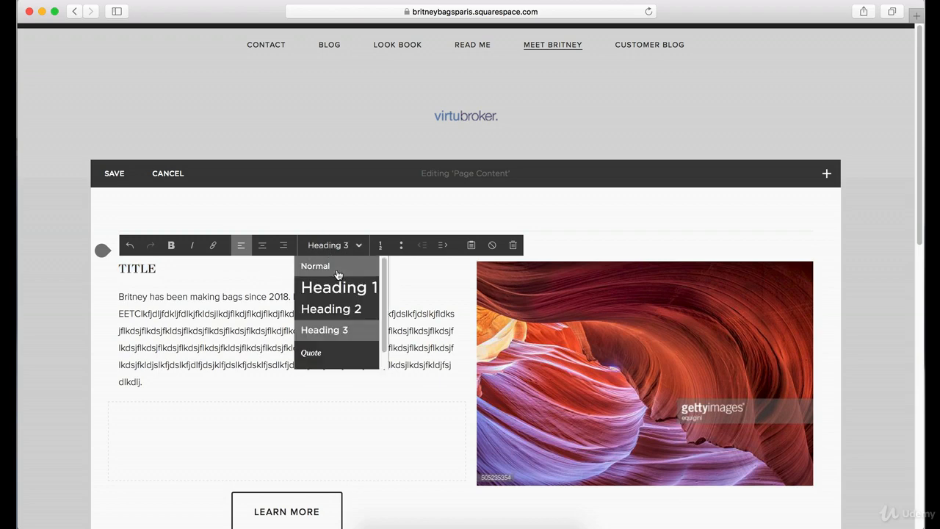
click(336, 286)
click(332, 245)
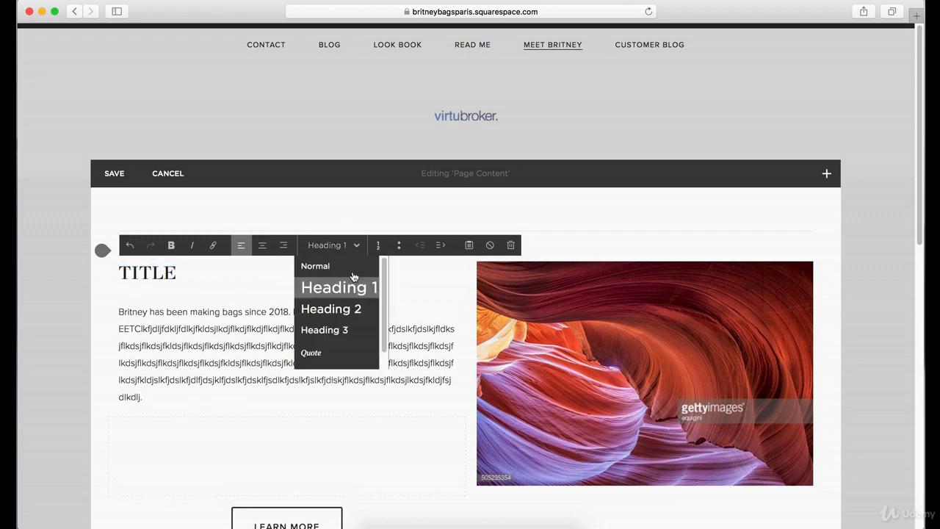
click(339, 331)
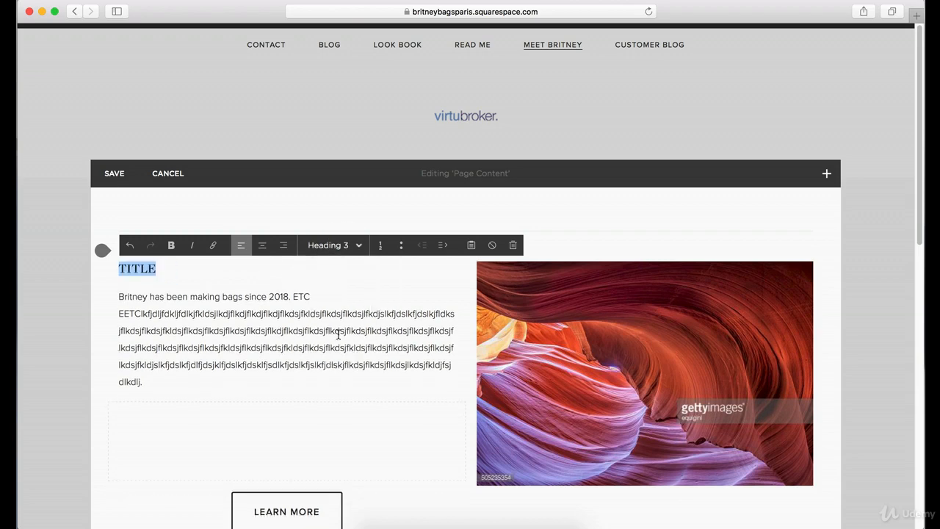
Step: Review the text styles again, reselect the TITLE line, and reapply Heading 3 to it
click(325, 245)
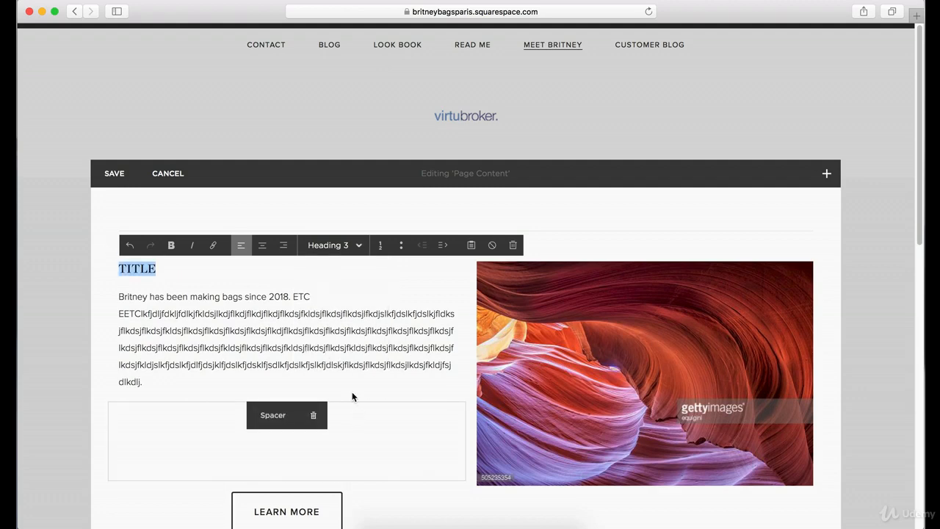
click(334, 245)
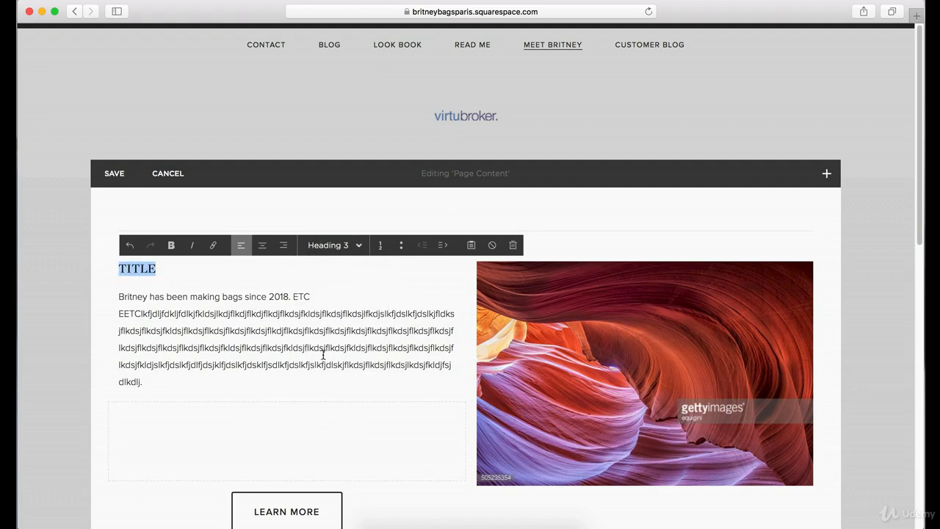
click(250, 287)
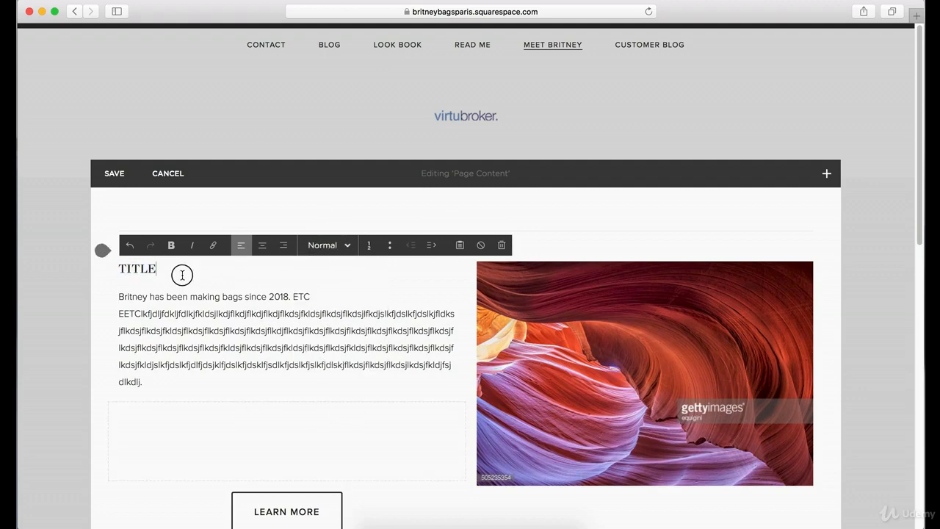
drag(182, 274, 120, 268)
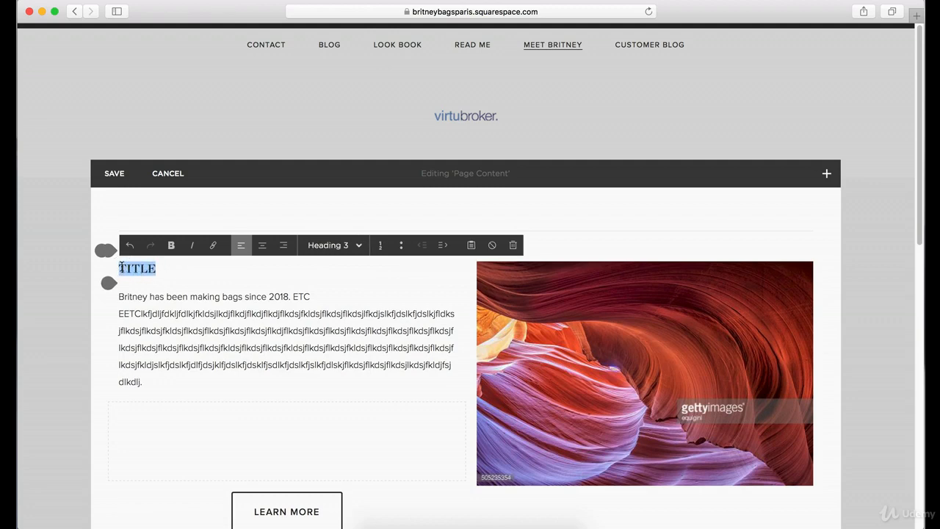
click(312, 244)
click(320, 325)
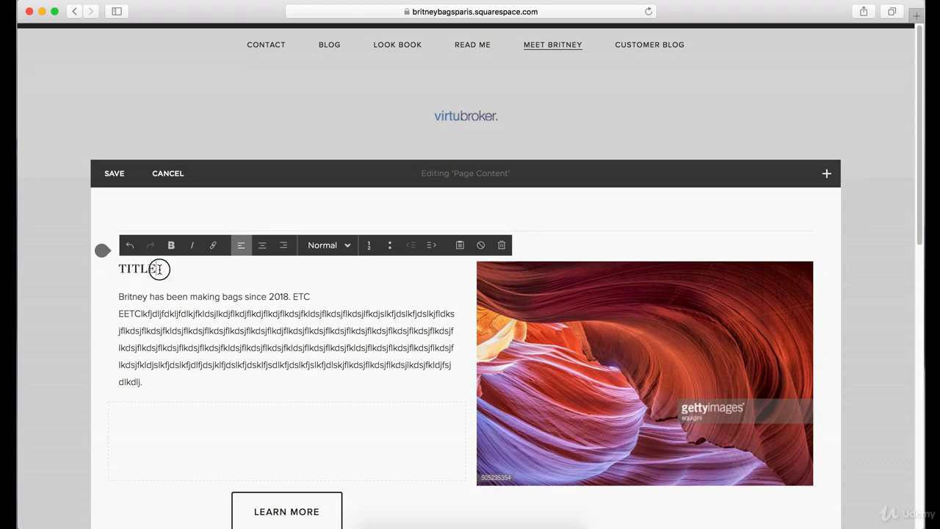
drag(160, 269, 120, 269)
click(284, 397)
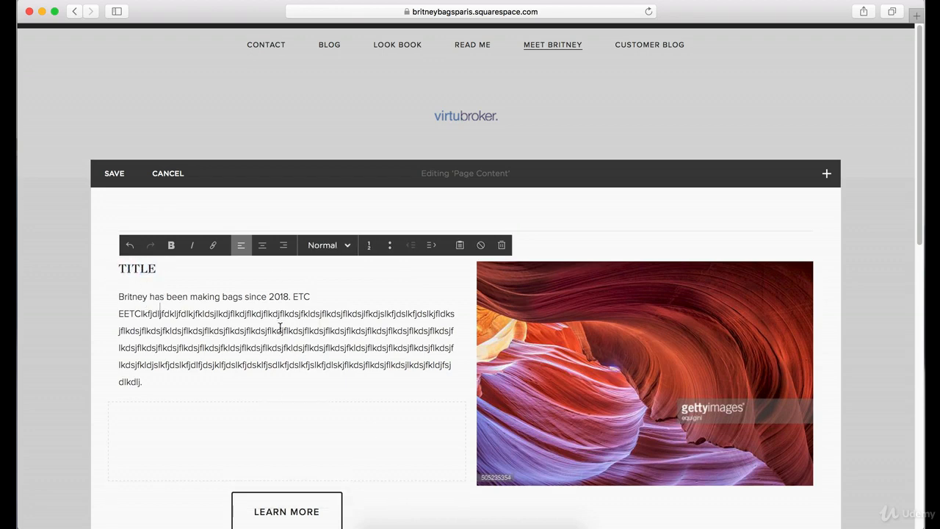
scroll(280, 329, down, 10)
scroll(280, 328, up, 10)
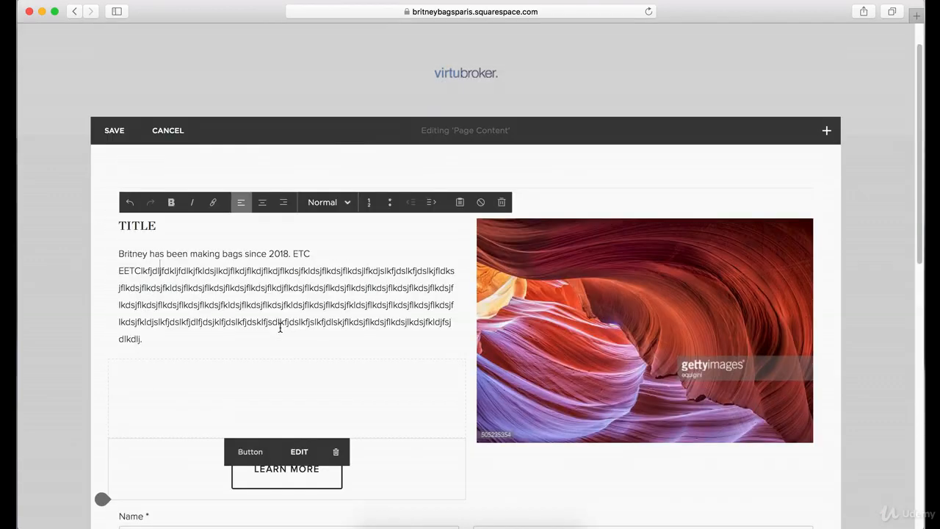
scroll(280, 328, up, 2)
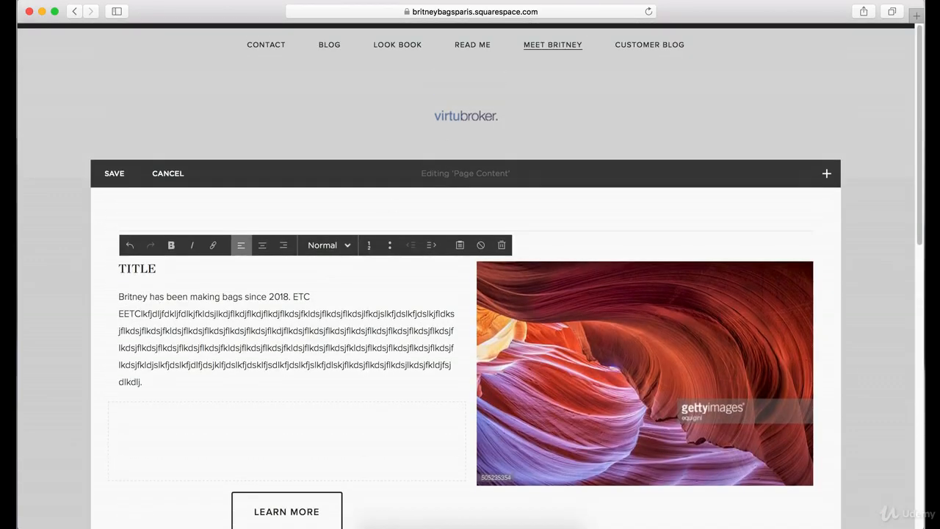